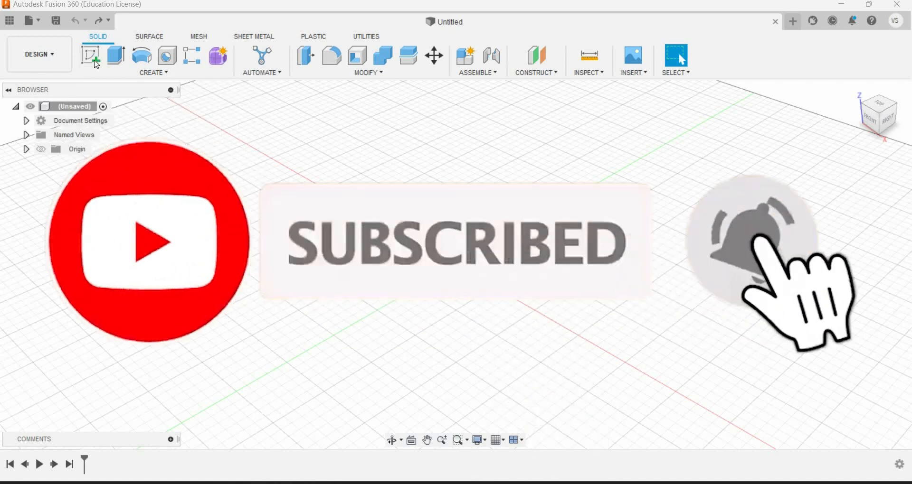
Step: Start a sketch on the front plane and draw a vertical line about 146 mm long upward from the origin
click(90, 56)
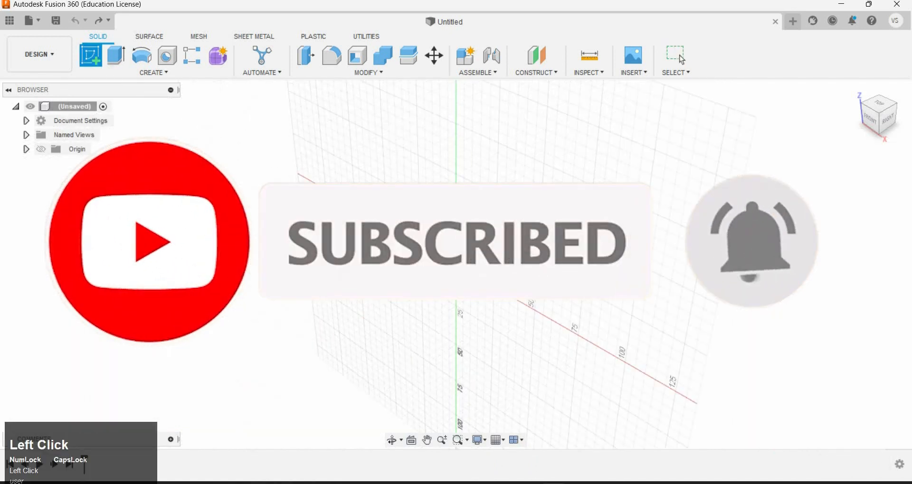
click(485, 254)
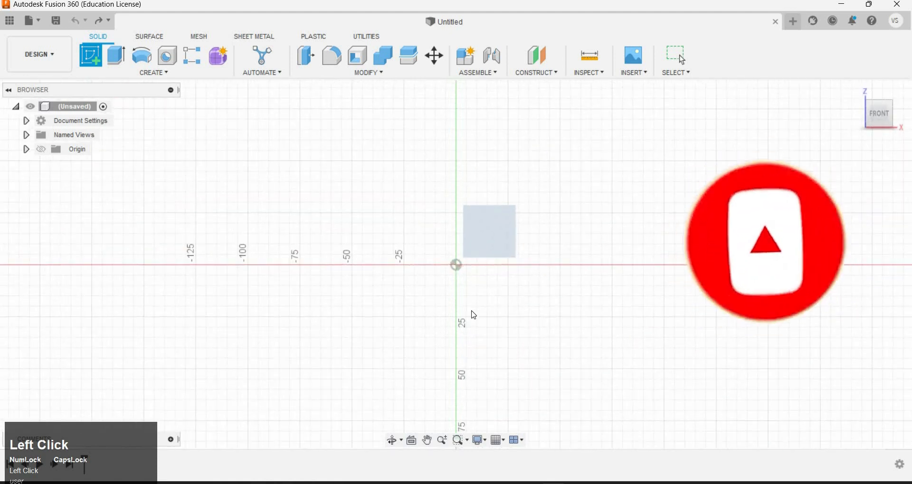
scroll(472, 326, up, 2)
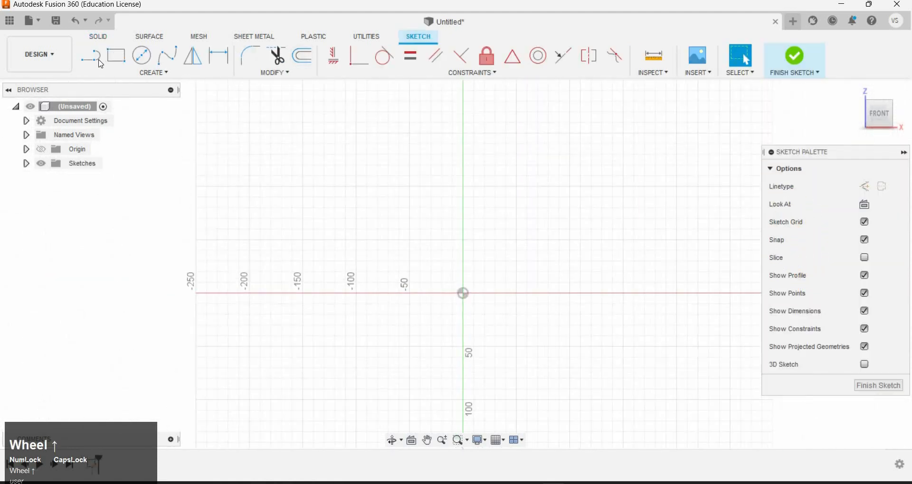
click(90, 55)
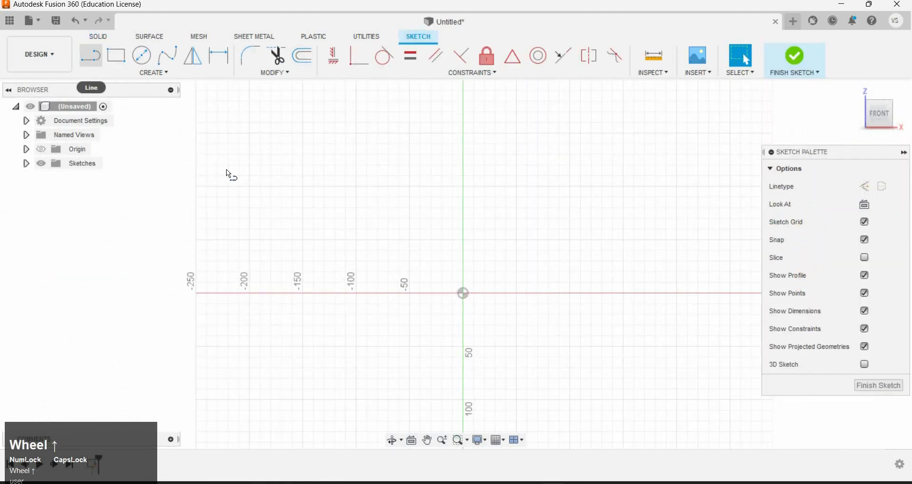
click(465, 295)
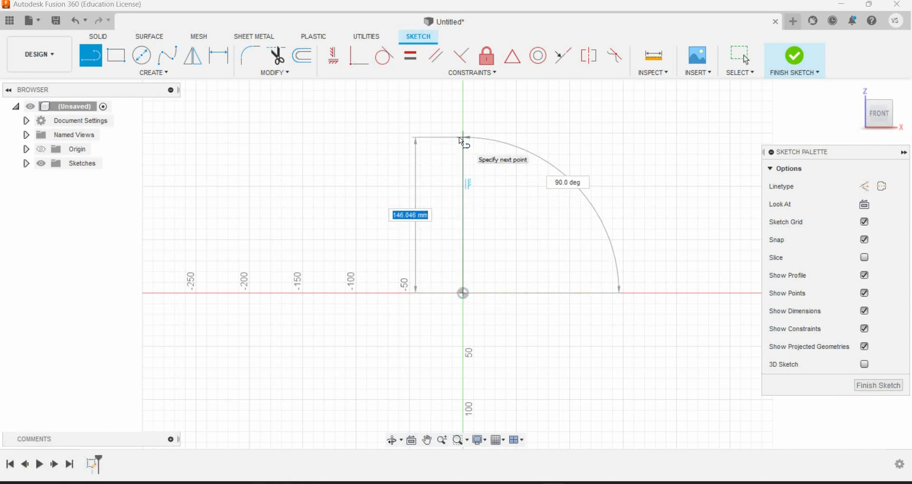
click(463, 138)
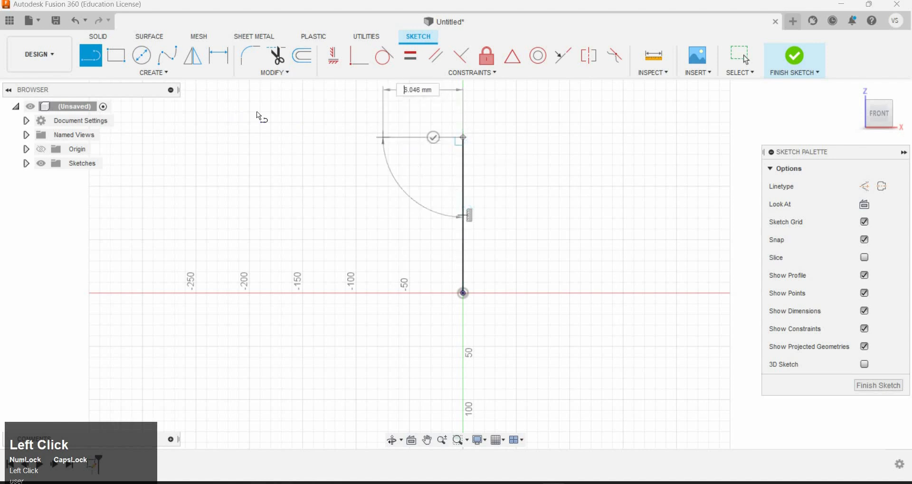
key(Escape)
Step: Dimension the vertical line's length to 400 mm
click(212, 55)
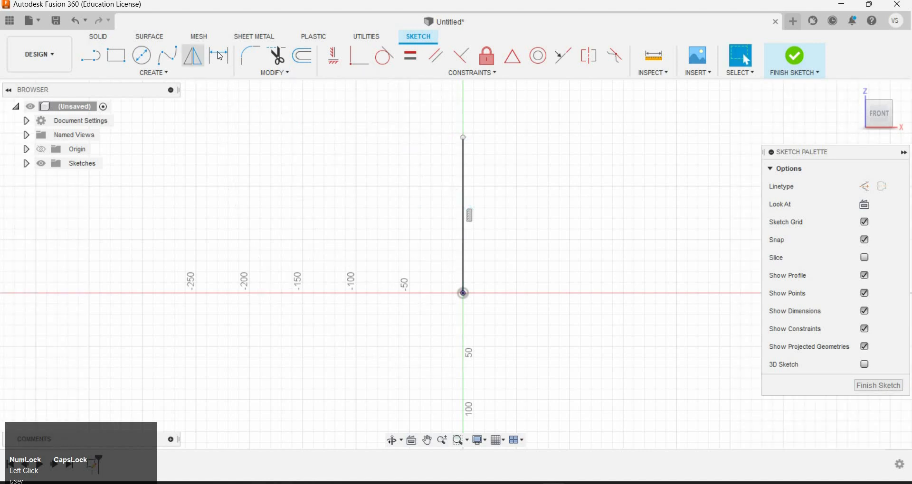
click(463, 254)
click(423, 240)
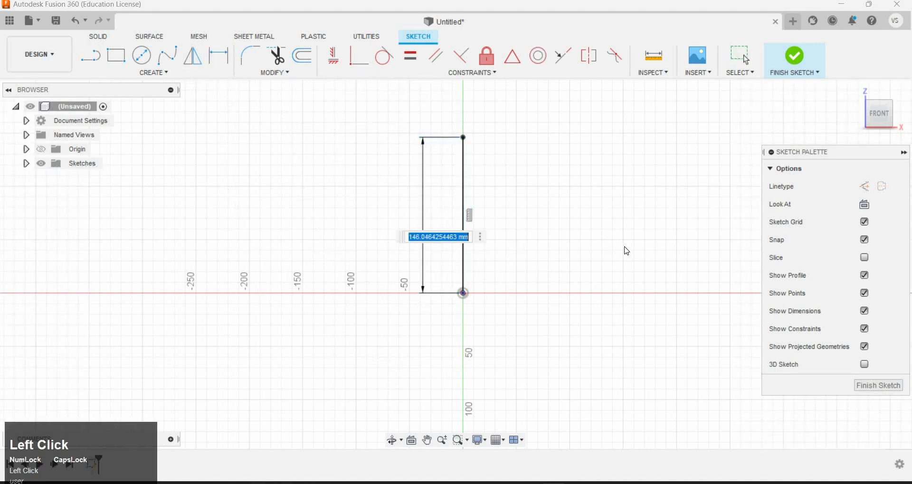
text(4)
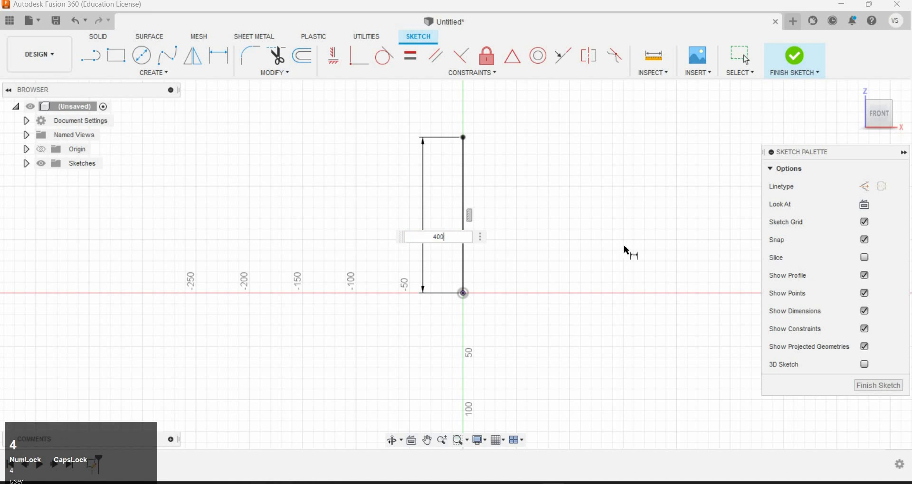
text(00)
key(Return)
Step: Convert the vertical line at the origin into a construction line
scroll(483, 332, up, 4)
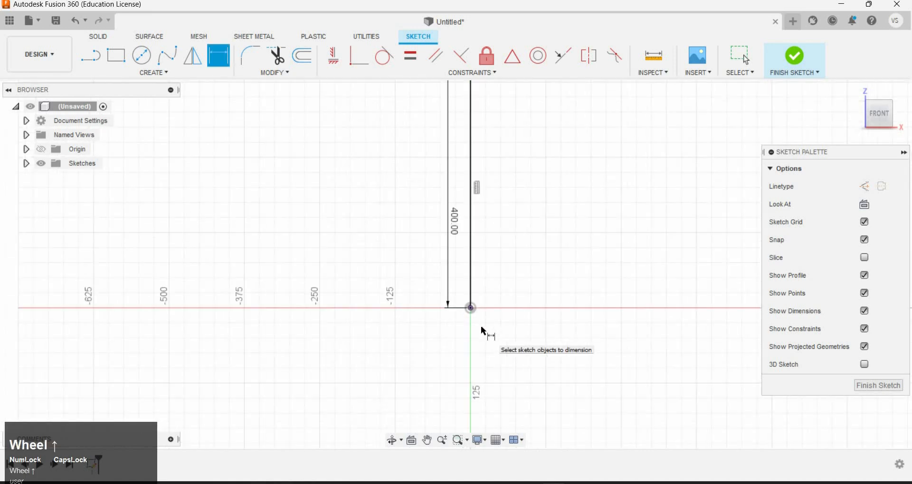
scroll(483, 332, up, 3)
scroll(557, 159, down, 4)
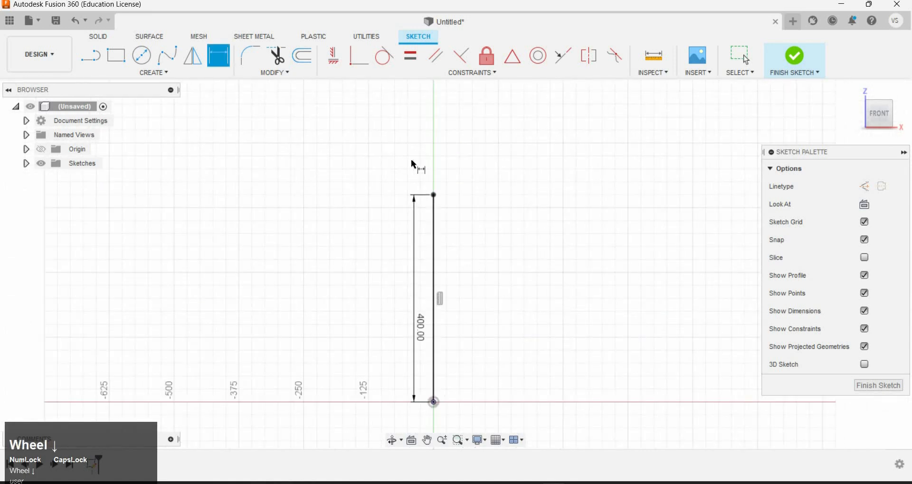
key(Escape)
click(434, 240)
right_click(411, 299)
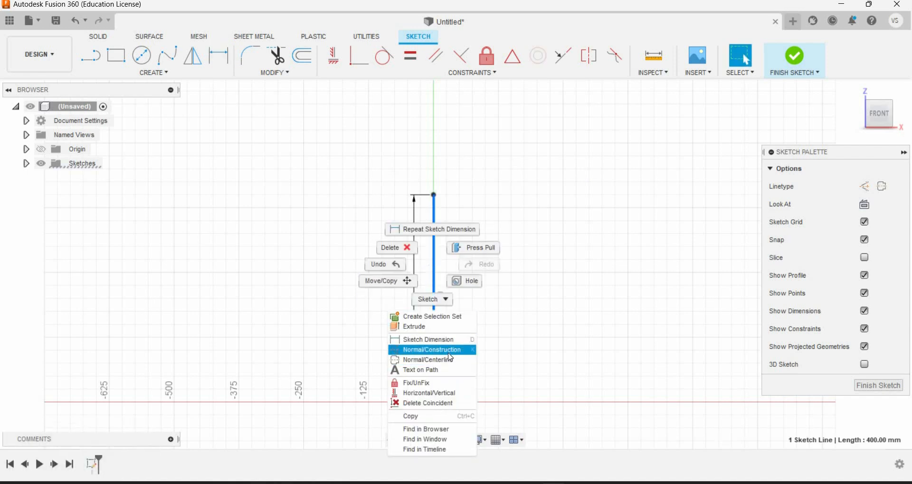
click(451, 352)
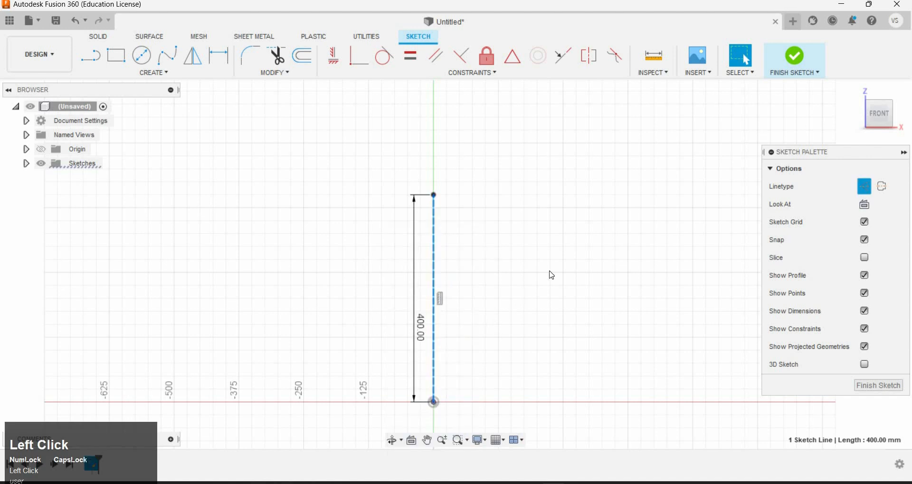
click(555, 274)
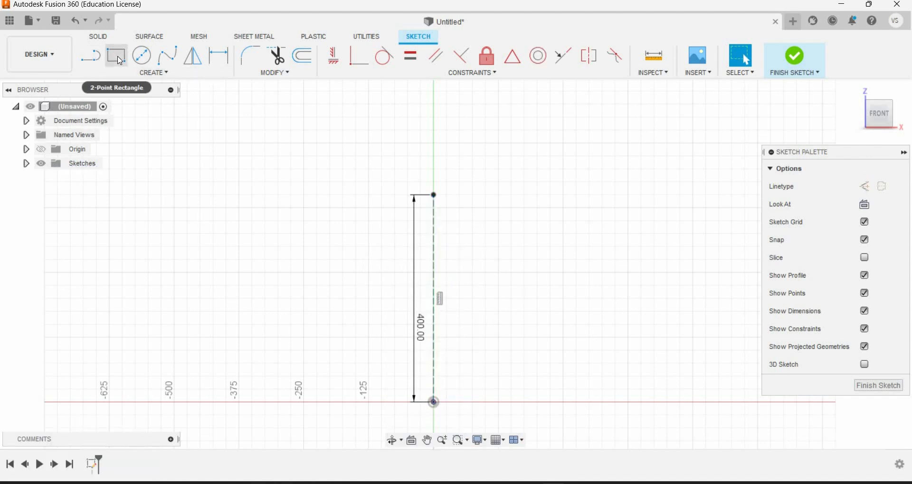
Step: Draw a two-point rectangle from the origin, as tall as the construction line, and dimension its width to 600 mm
click(119, 61)
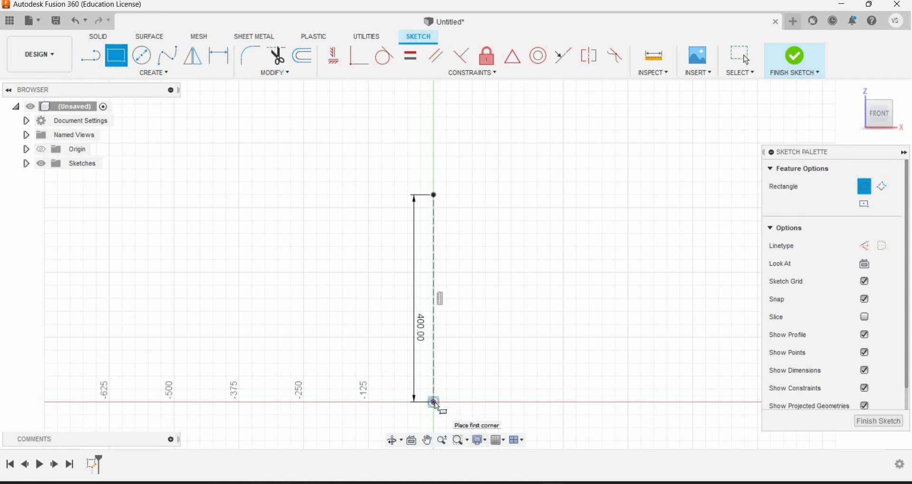
click(433, 403)
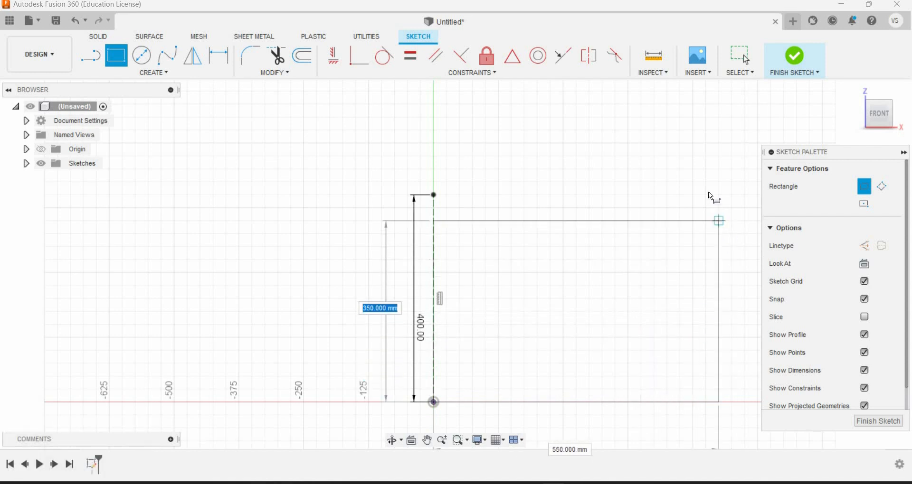
click(471, 192)
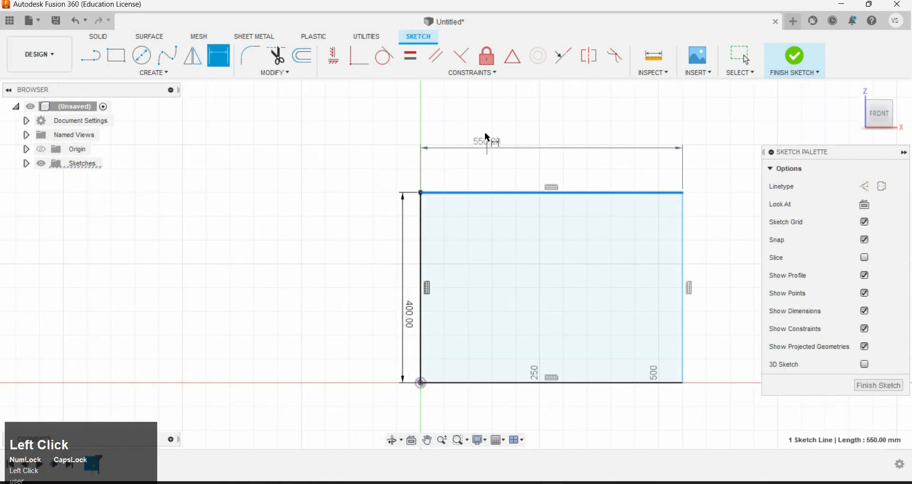
click(492, 128)
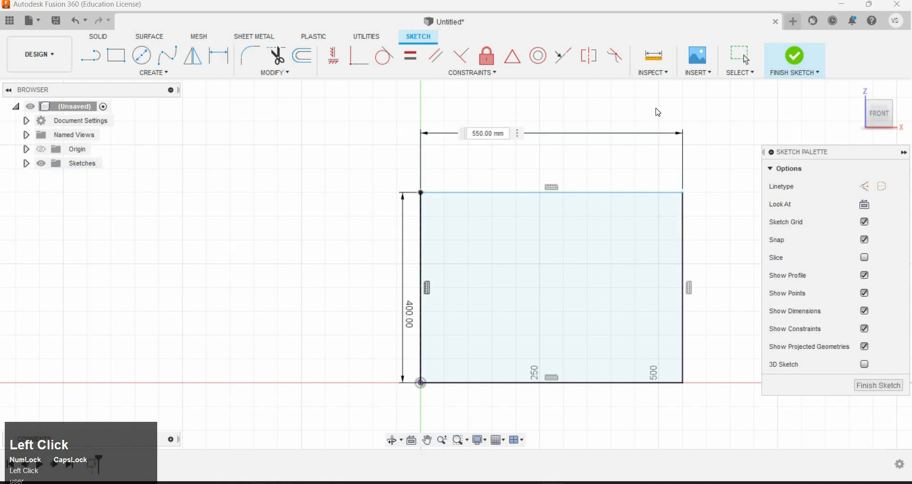
text(6)
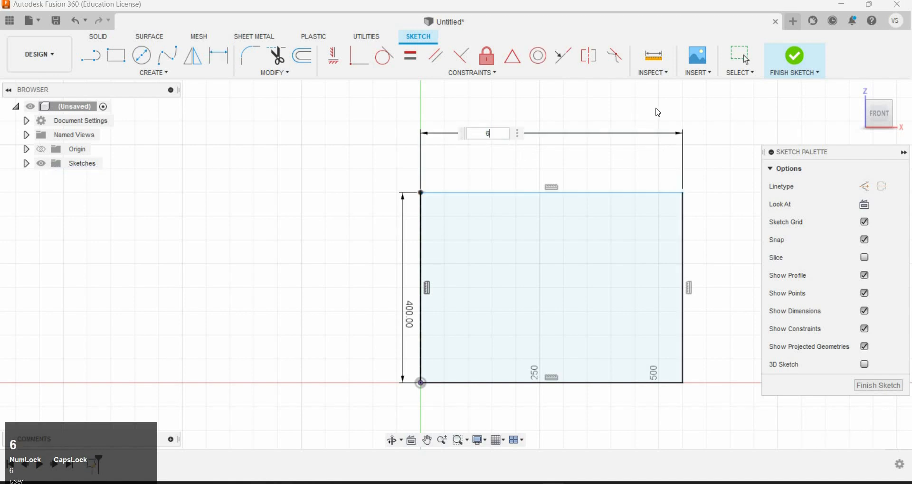
text(00)
key(Return)
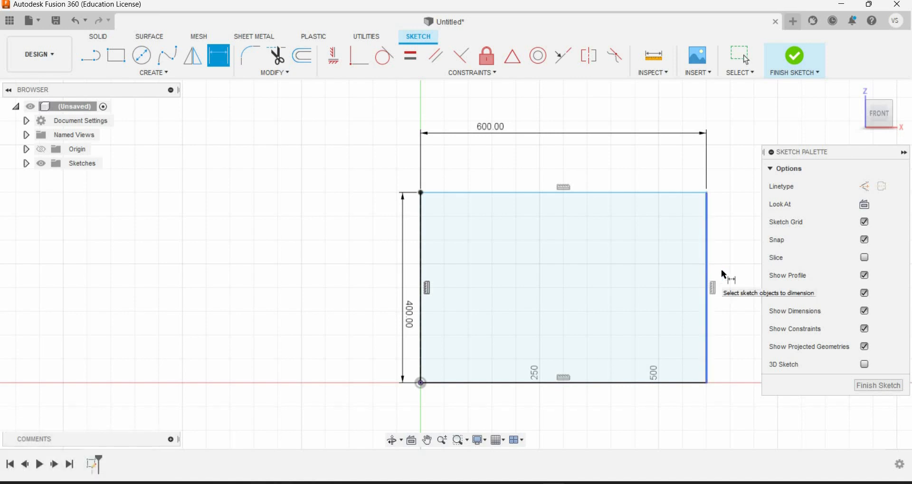
Step: Add a 400 mm height dimension to the rectangle's outer vertical edge, opposite the origin
click(708, 283)
click(742, 257)
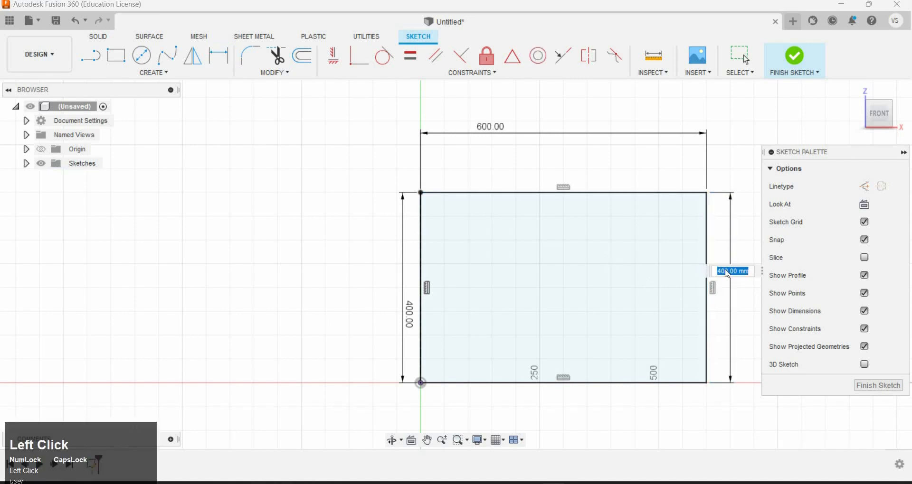
key(Return)
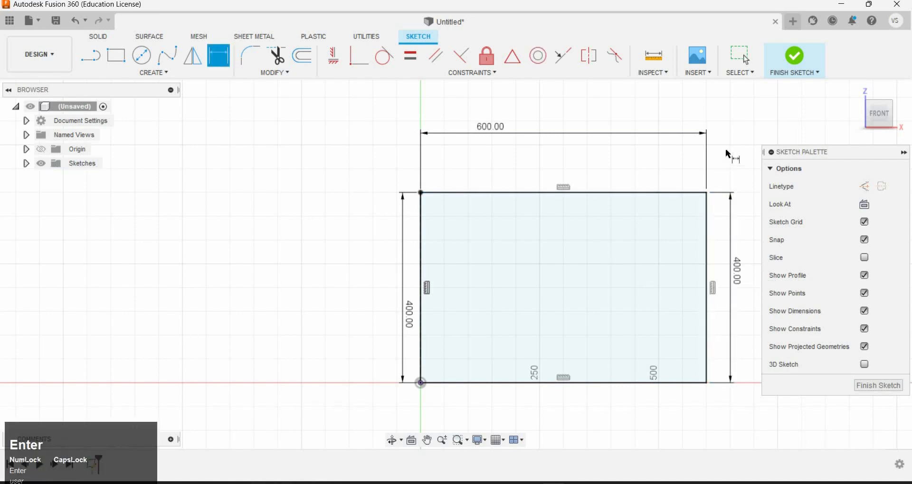
key(Escape)
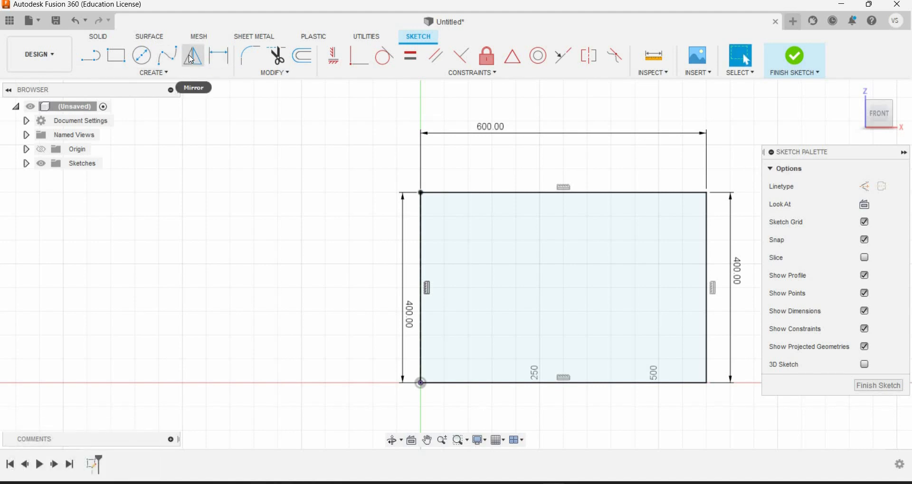
Step: Mirror the rectangle's upper, lower and outer vertical edges about the vertical line through the origin
click(192, 58)
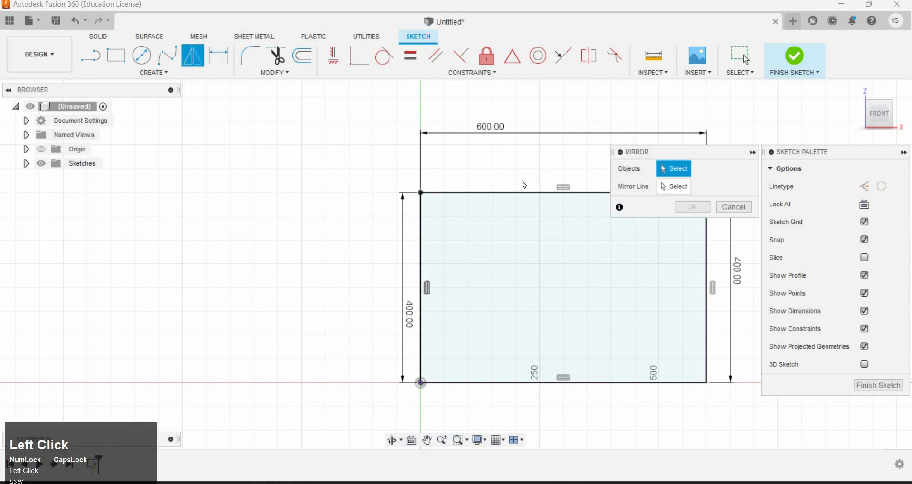
click(587, 193)
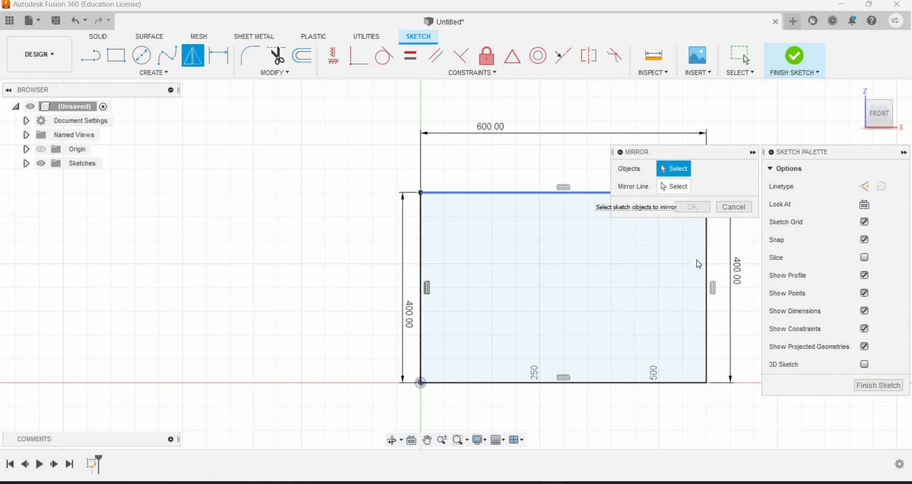
click(707, 284)
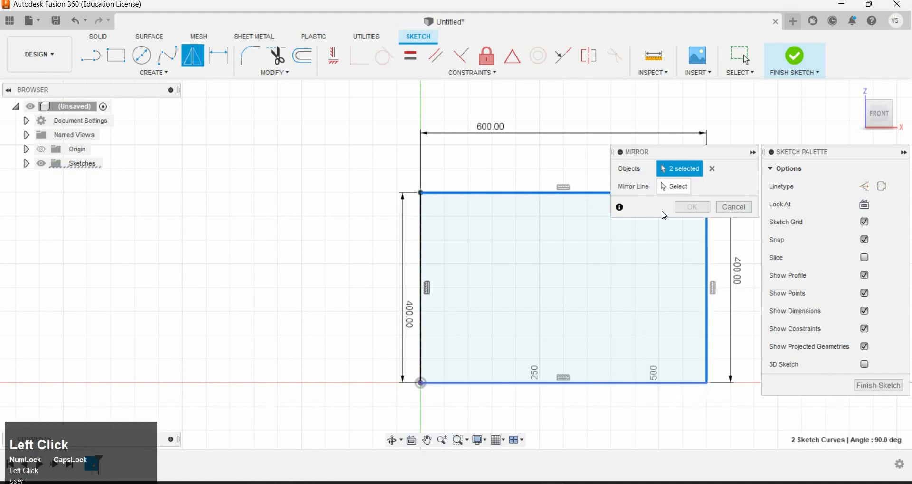
click(665, 185)
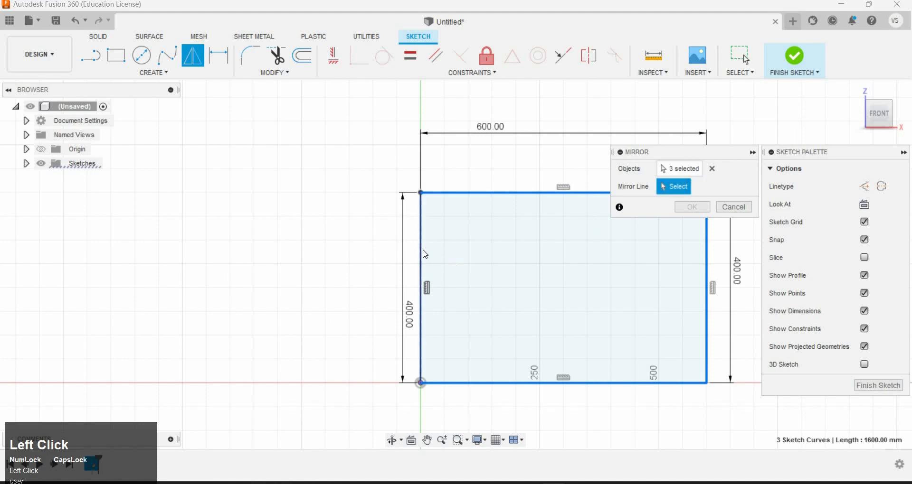
click(421, 254)
click(688, 211)
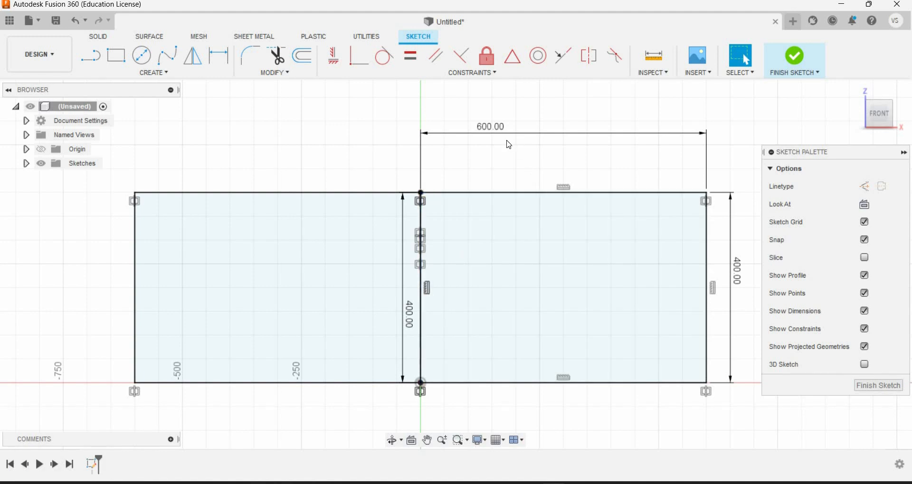
Step: Draw a circle with a 700 mm diameter centred on the origin
scroll(429, 135, down, 2)
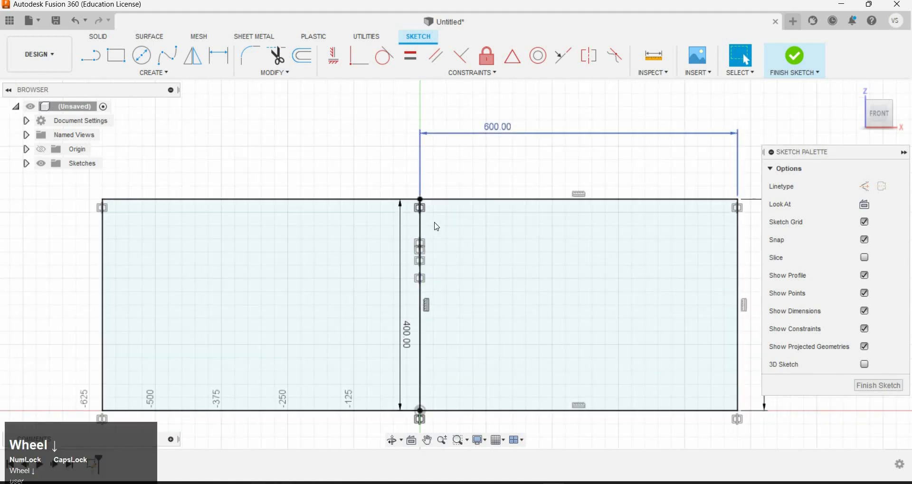
scroll(432, 221, up, 2)
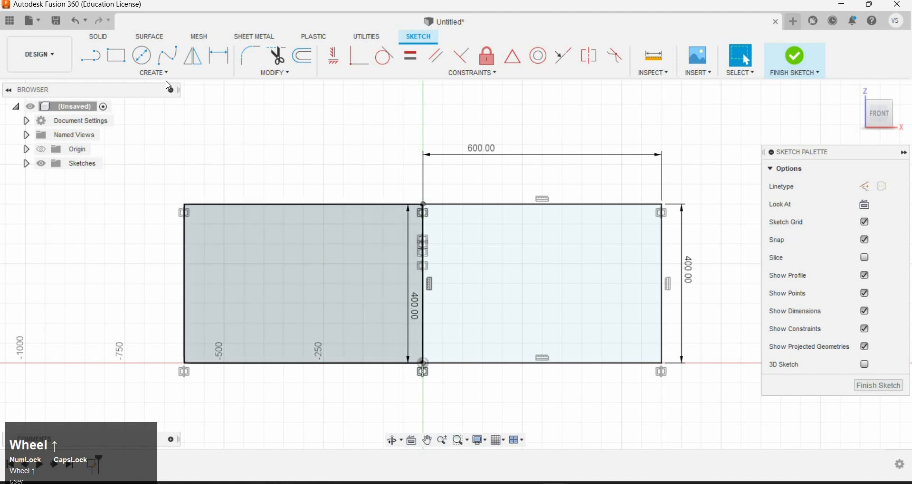
click(147, 60)
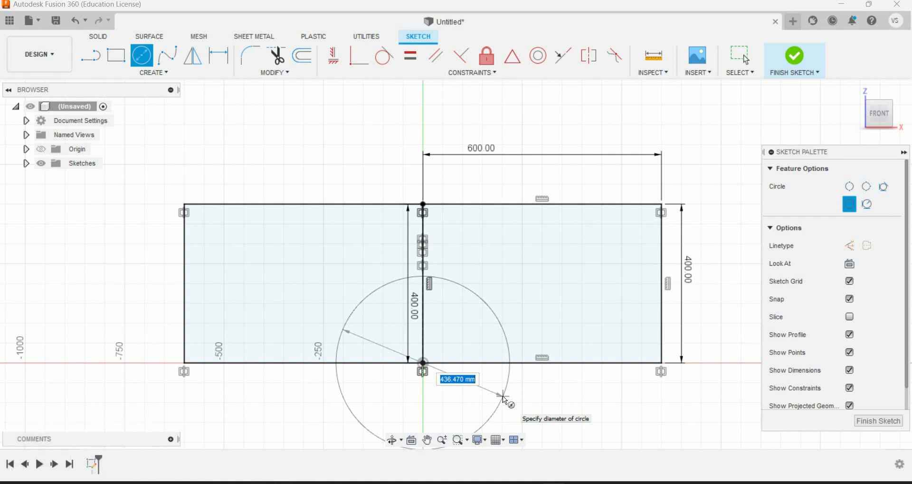
text(700)
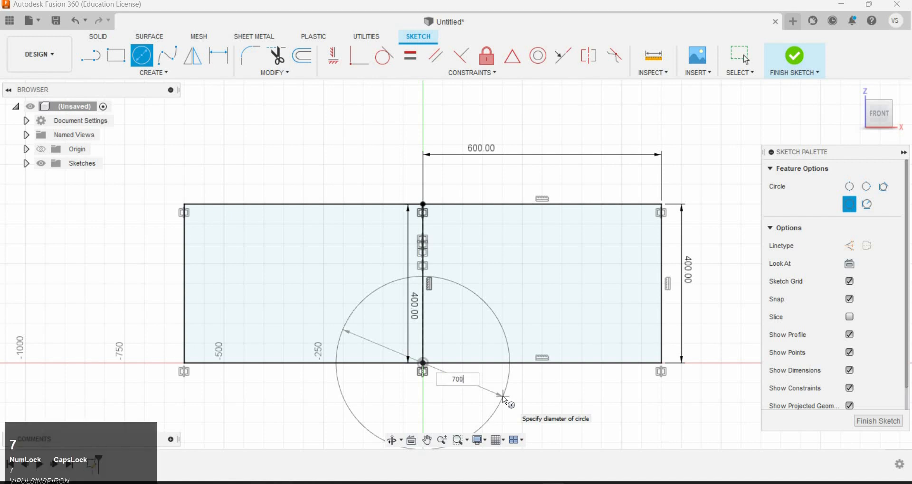
key(Tab)
key(Return)
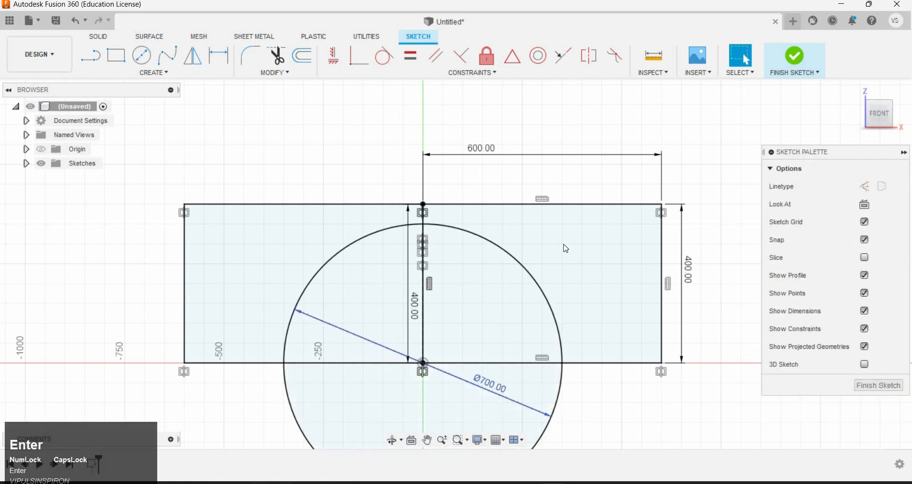
scroll(601, 148, up, 2)
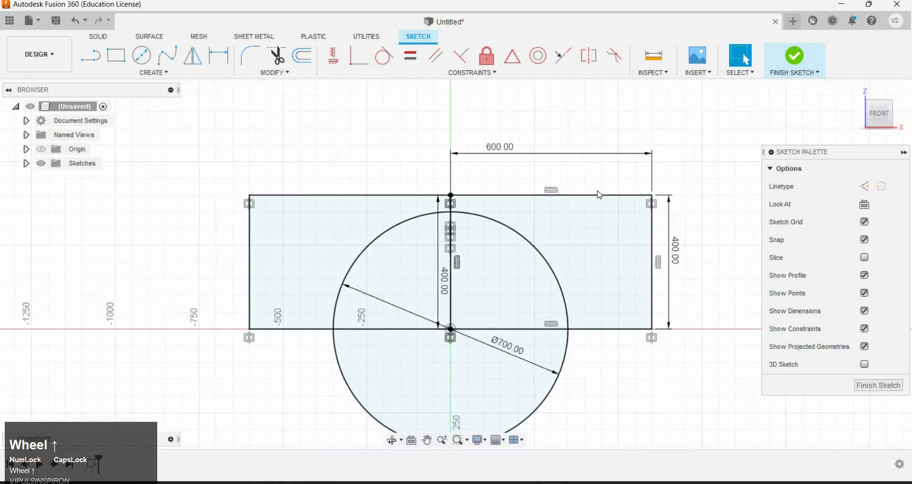
scroll(600, 195, up, 2)
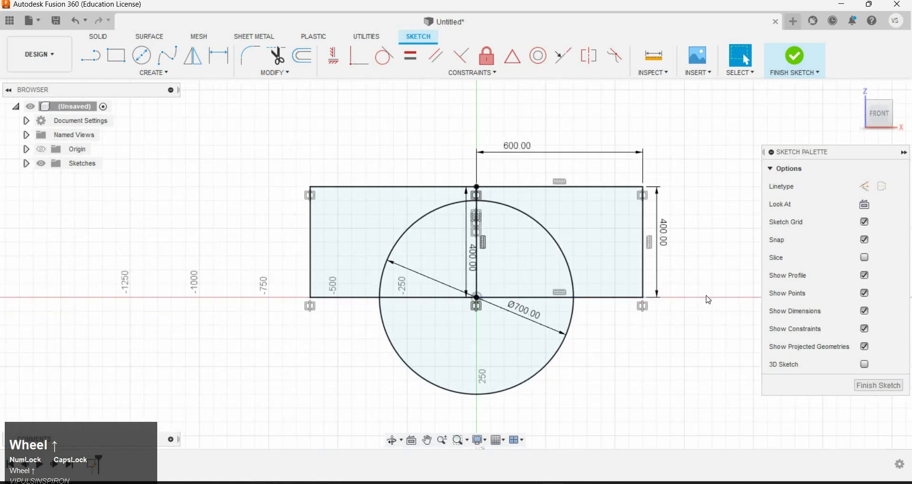
Step: Trim away the lower half of the circle and the rectangles' bottom edge inside it, leaving an arch-shaped profile
scroll(708, 299, up, 1)
scroll(674, 303, down, 3)
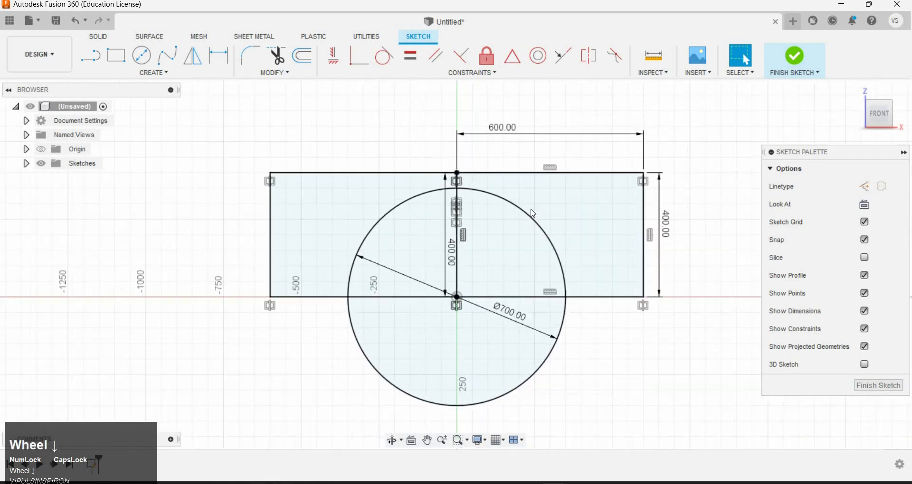
click(276, 56)
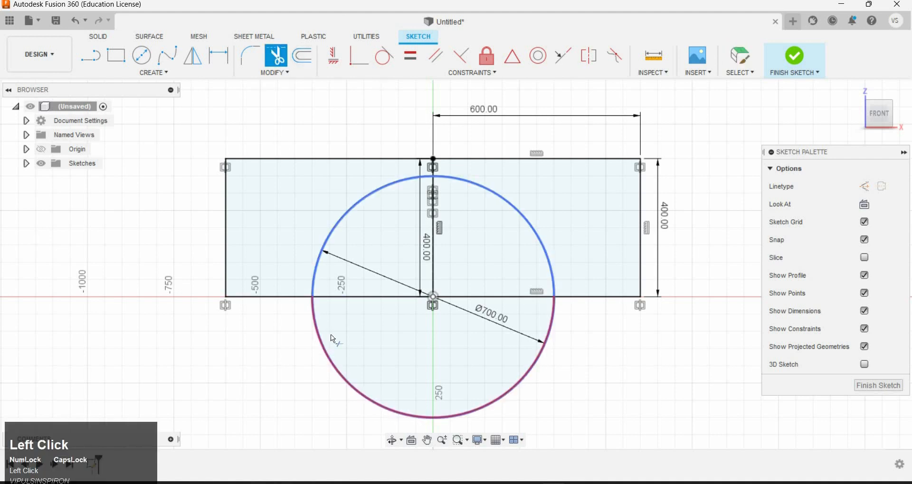
click(330, 347)
click(490, 300)
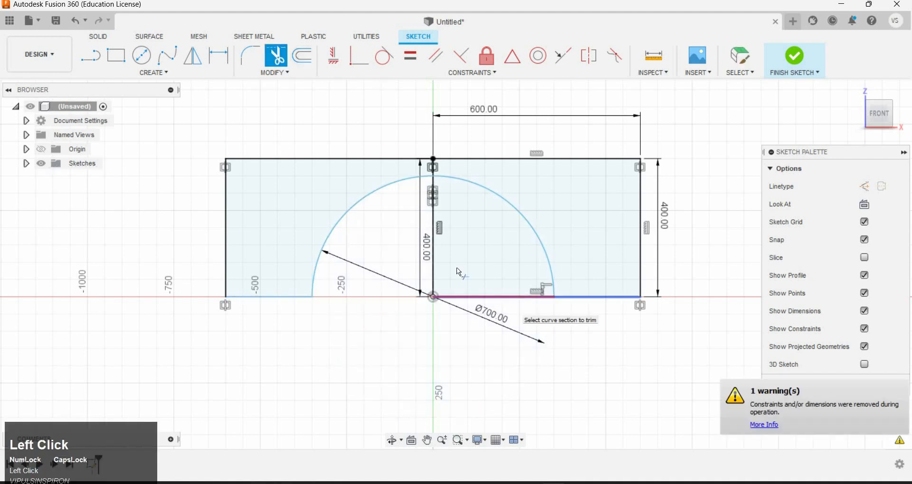
key(Escape)
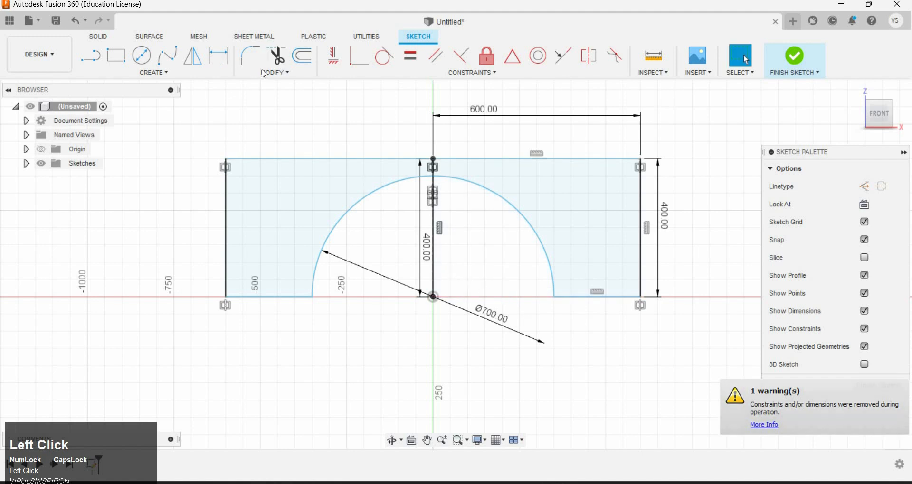
Step: Fillet the profile's lower left outer corner with a 60 mm radius
click(253, 56)
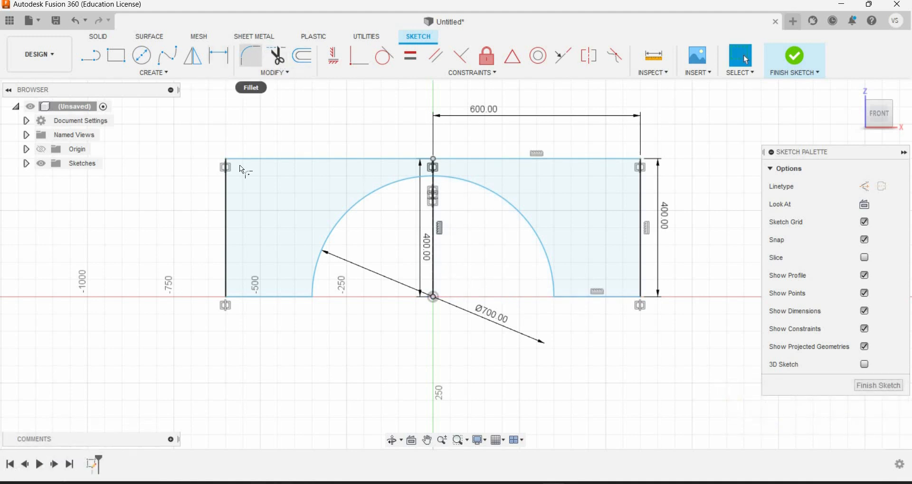
click(226, 284)
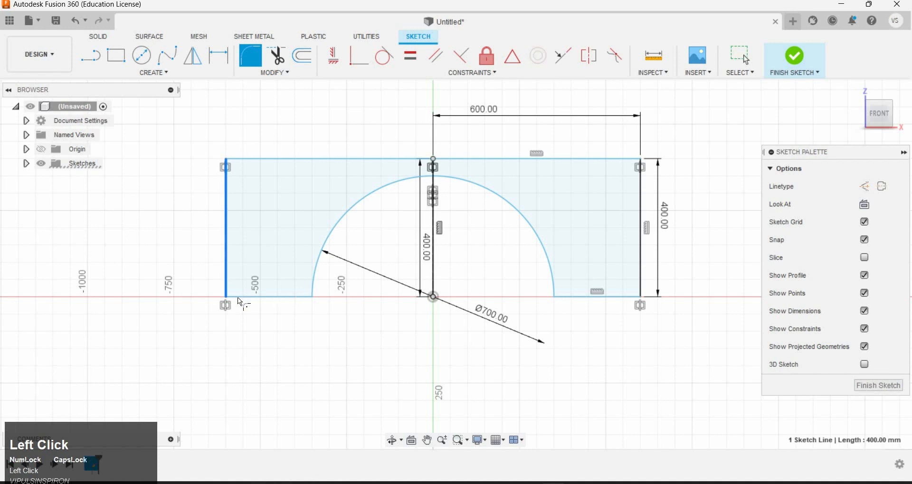
click(239, 297)
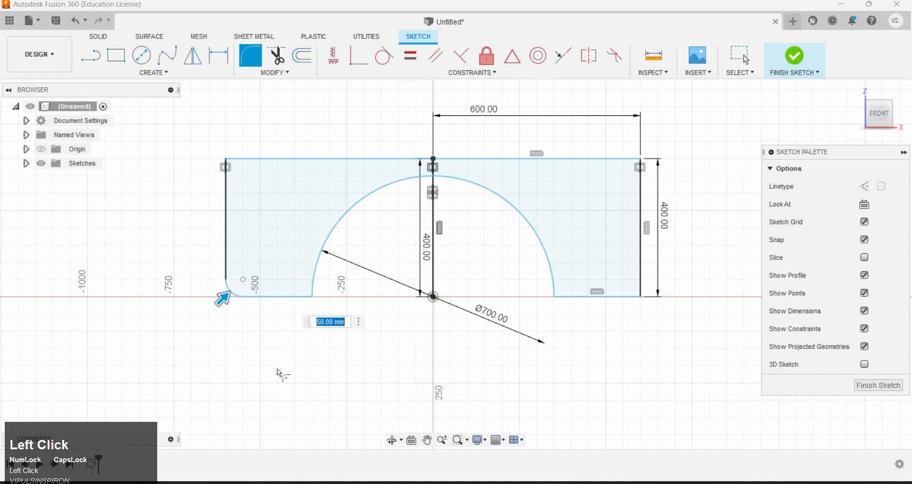
text(60)
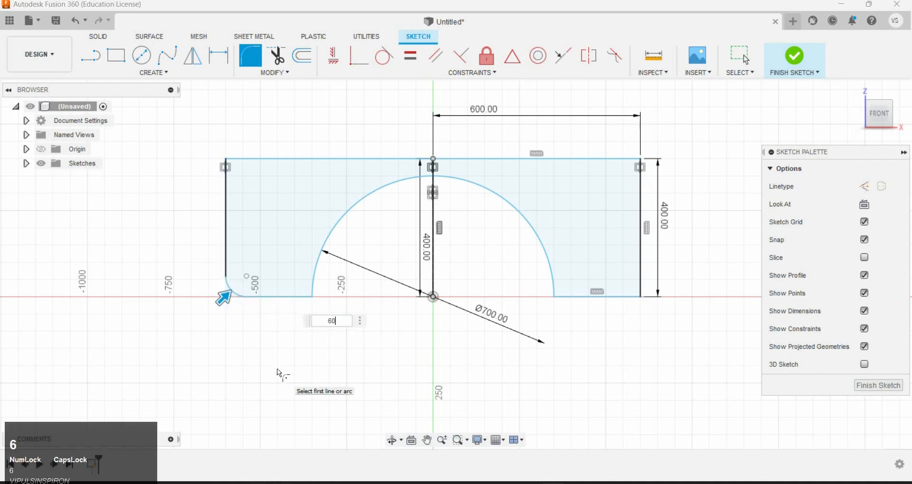
key(Return)
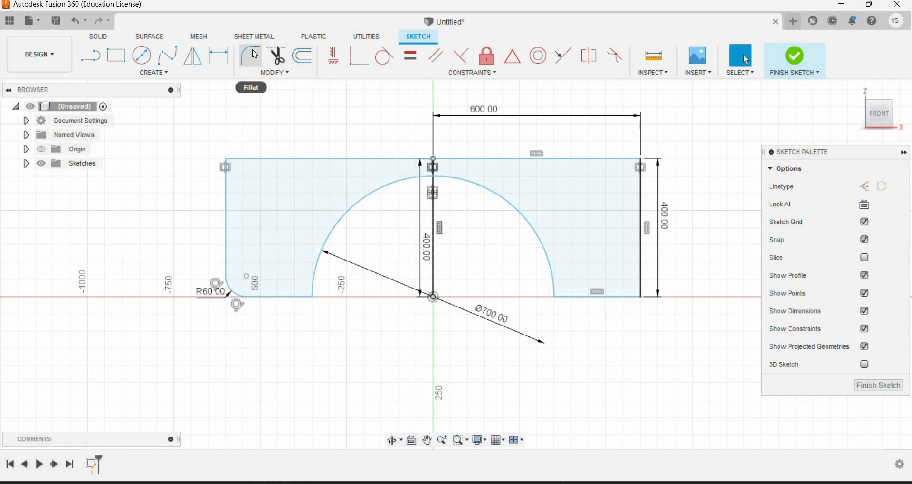
Step: Fillet the profile's lower right outer corner with a 60 mm radius to match the opposite one
click(250, 56)
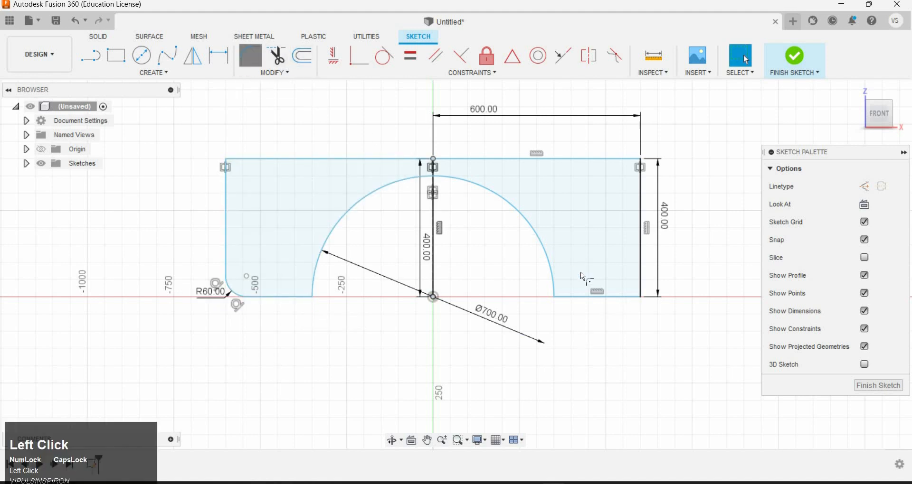
click(641, 277)
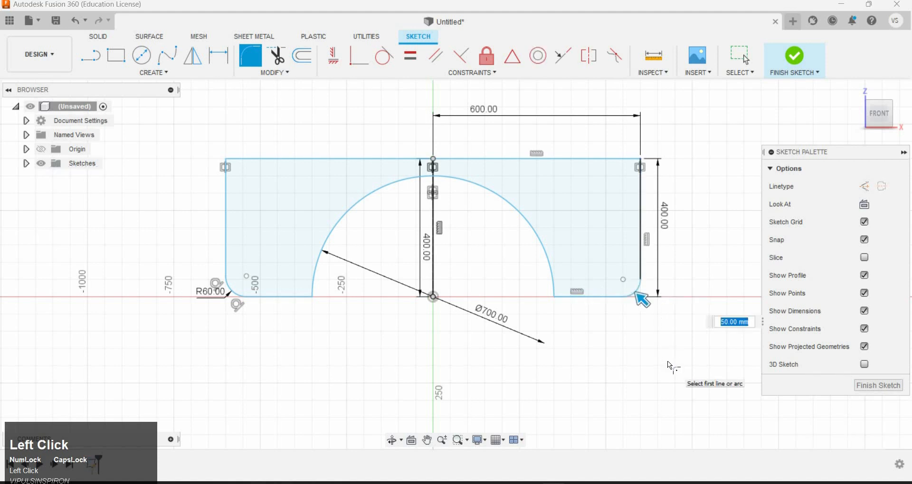
text(60)
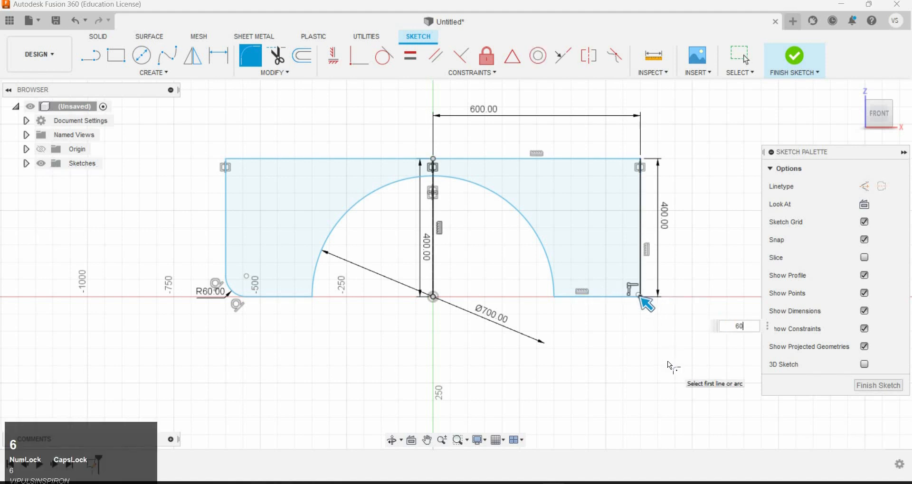
key(Return)
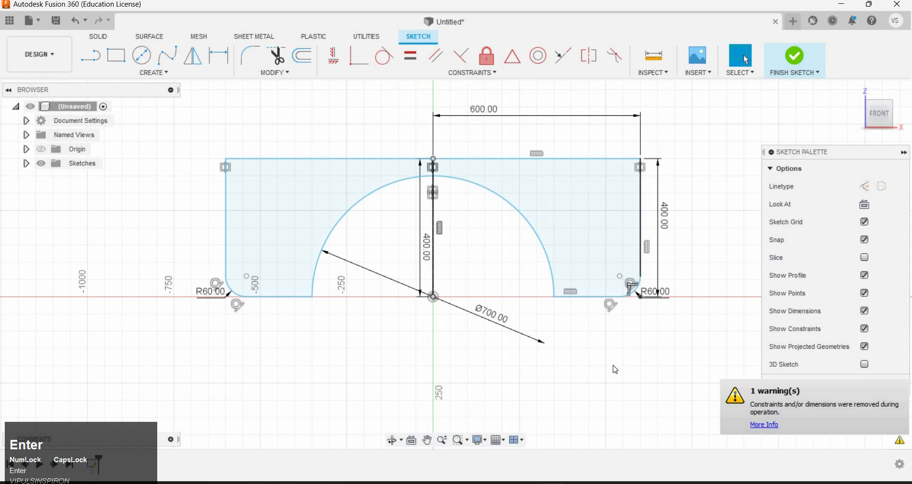
click(615, 369)
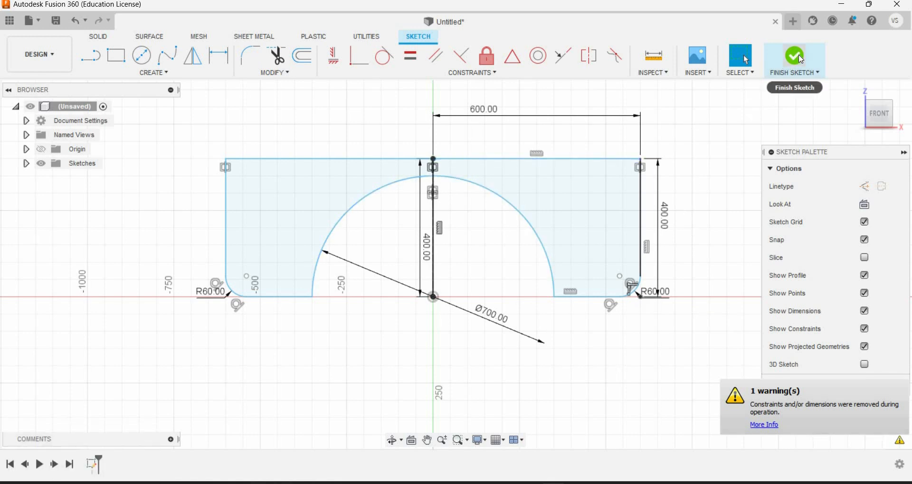
Step: Finish the sketch and extrude both halves of the arch profile 300 mm to one side as a new body
click(784, 67)
scroll(858, 97, up, 1)
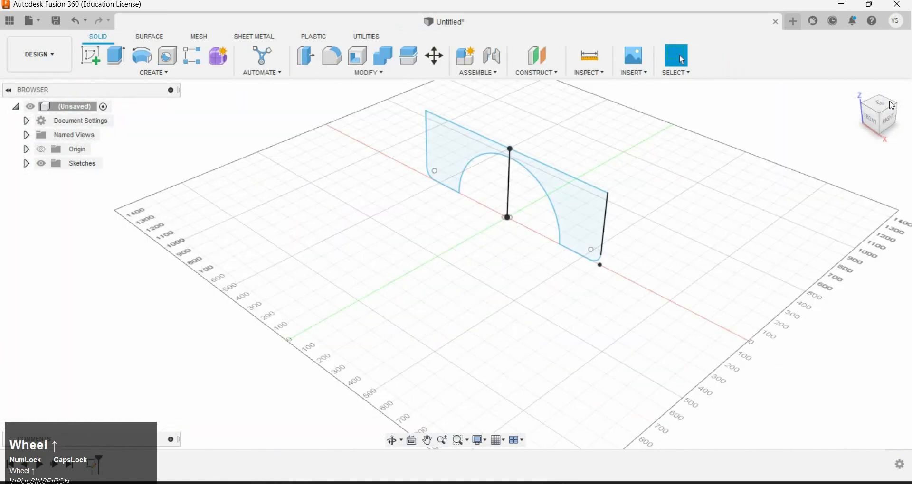
click(857, 97)
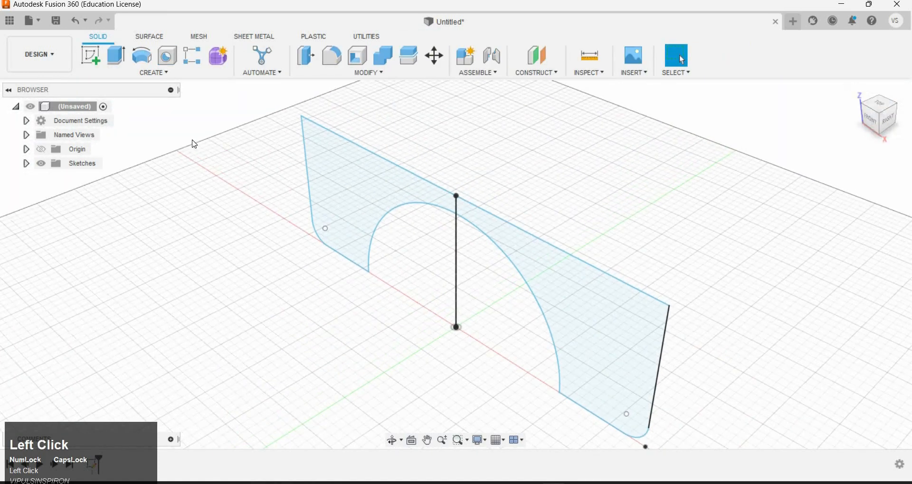
click(115, 57)
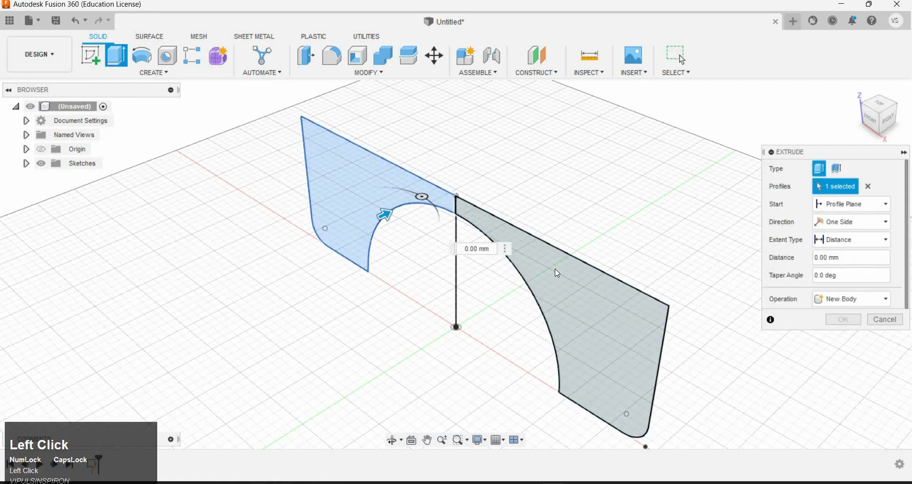
click(553, 262)
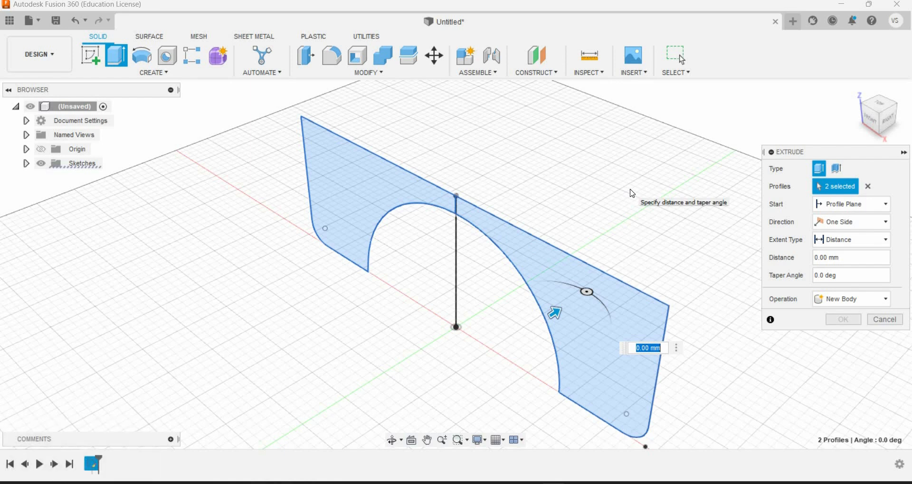
text(300)
key(Return)
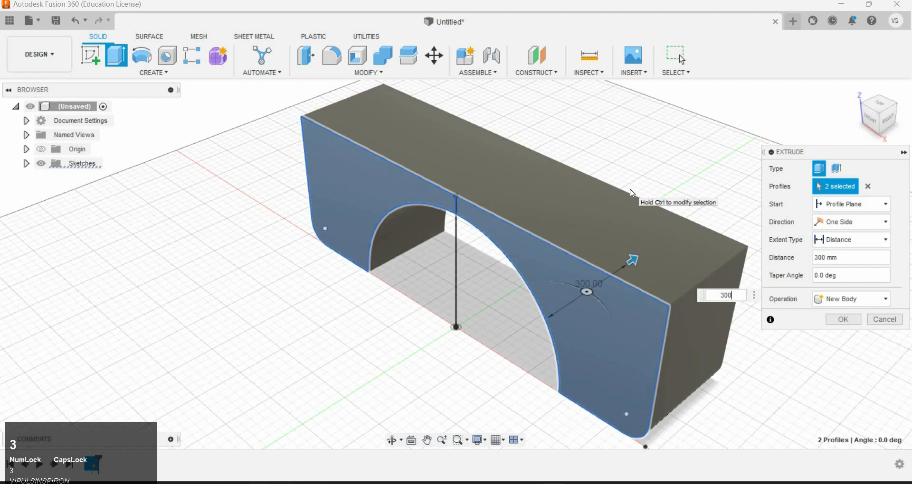
key(Return)
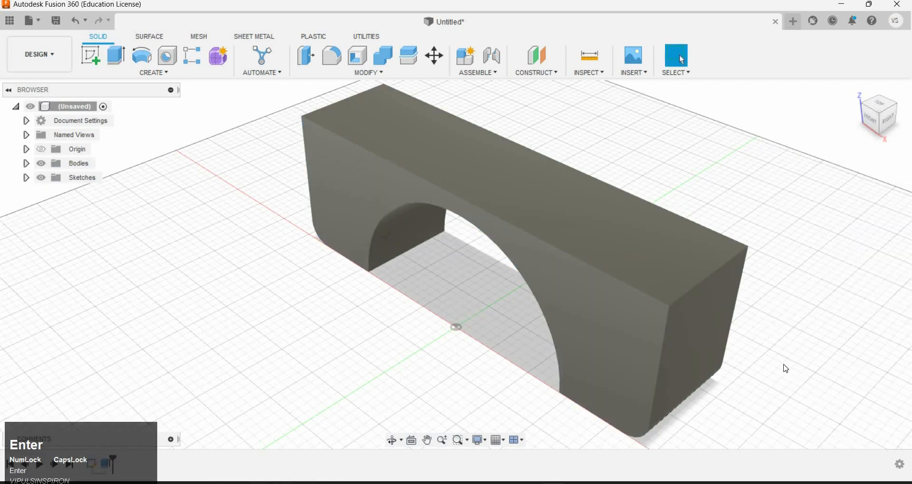
Step: Fillet the block's front and rear outlines, including both arch edges, and the upper edges at both ends with a 10 mm radius
right_drag(797, 366, 774, 365)
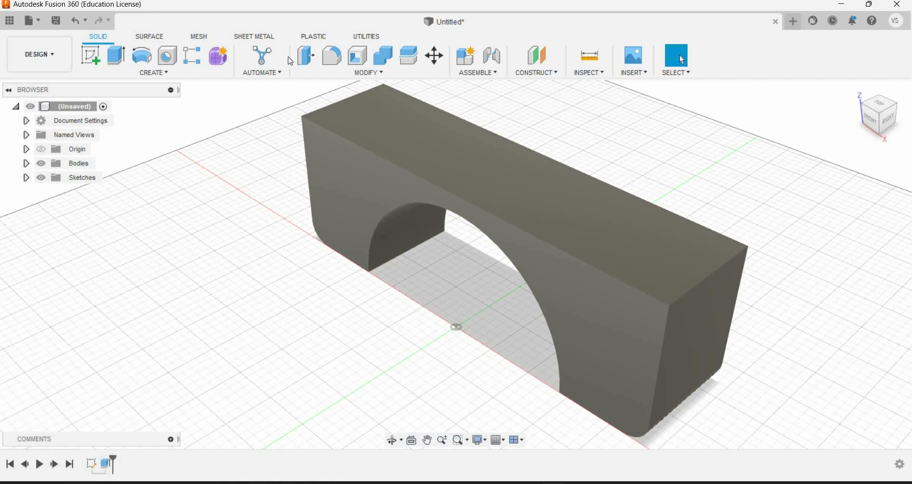
click(338, 58)
click(329, 56)
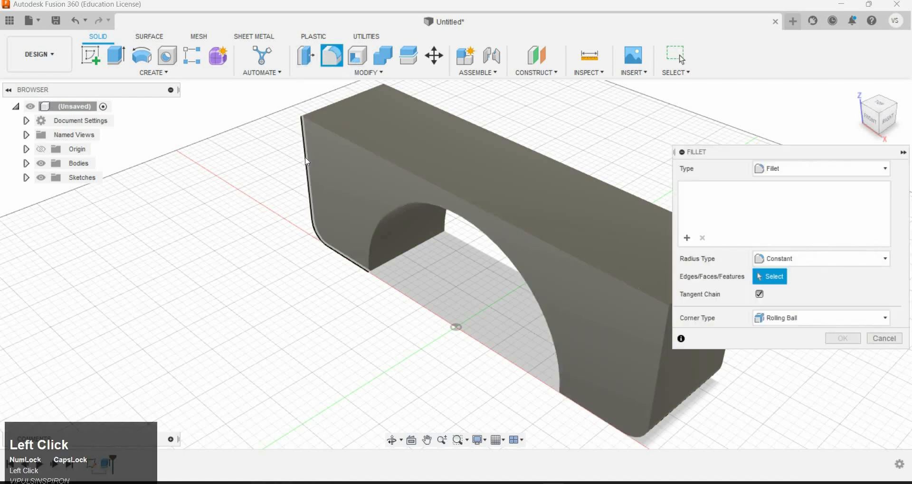
click(307, 162)
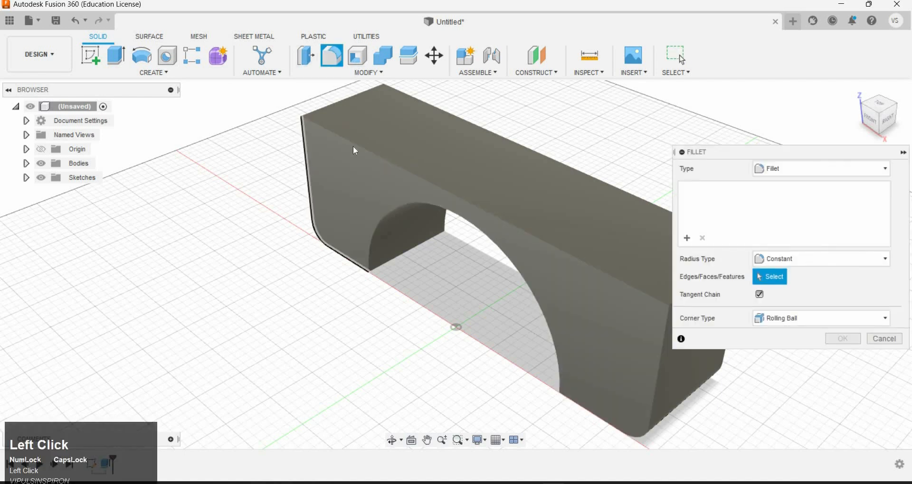
click(400, 206)
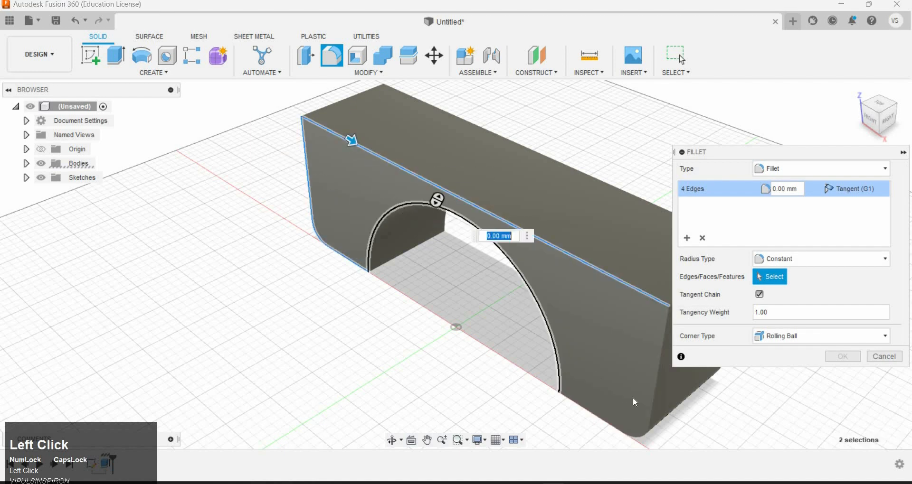
click(611, 428)
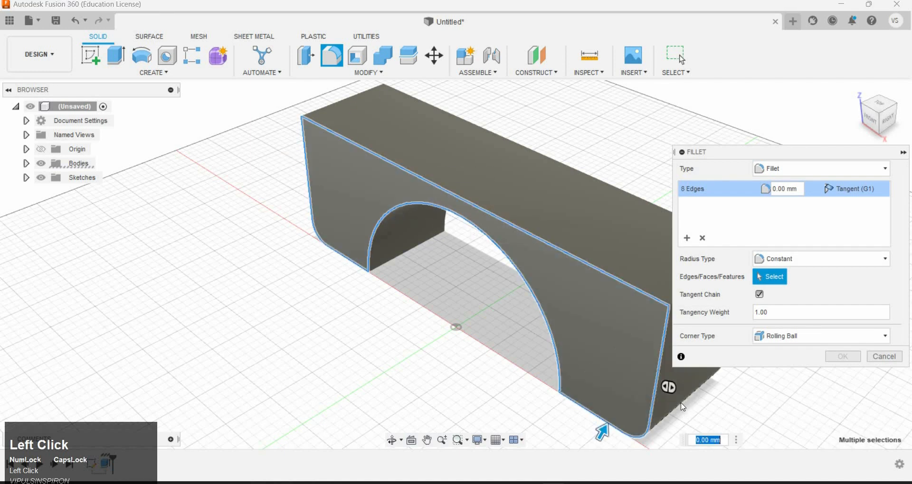
click(574, 170)
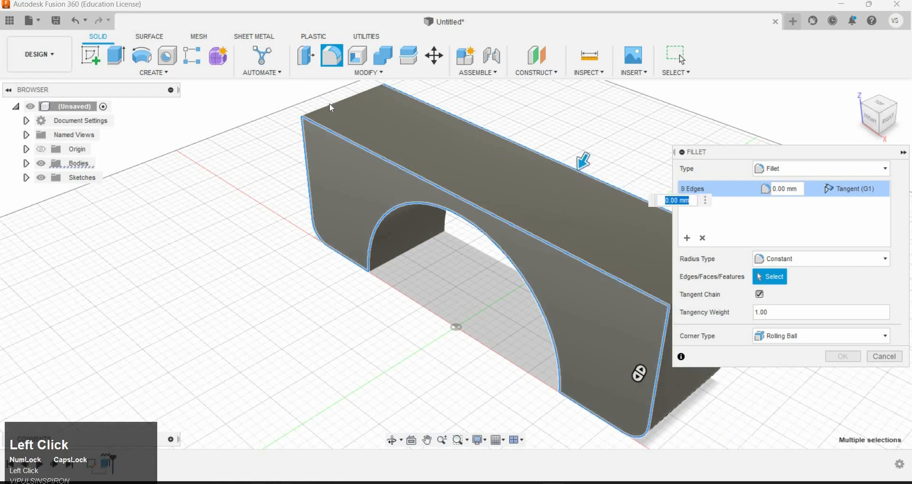
click(329, 103)
scroll(295, 288, up, 5)
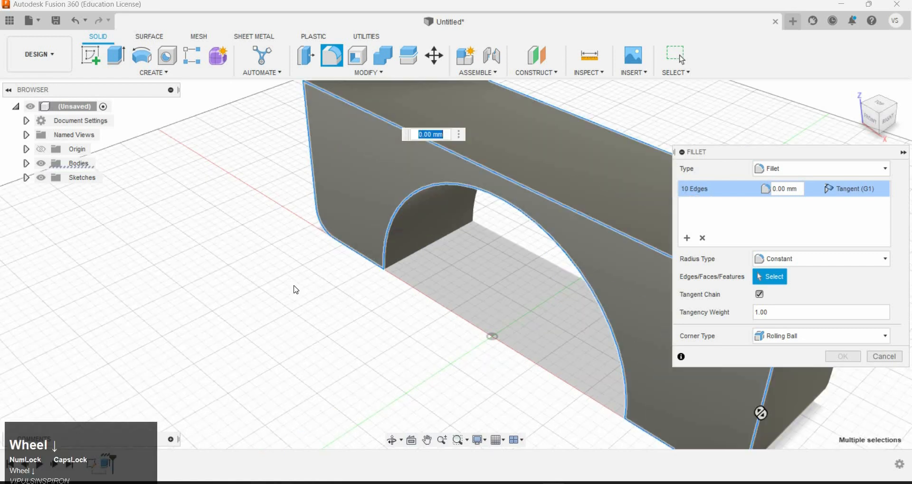
click(595, 304)
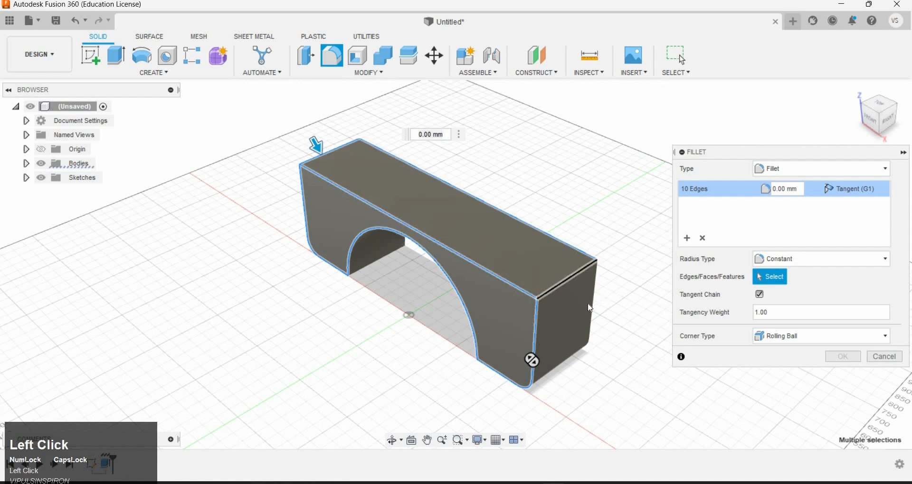
click(532, 304)
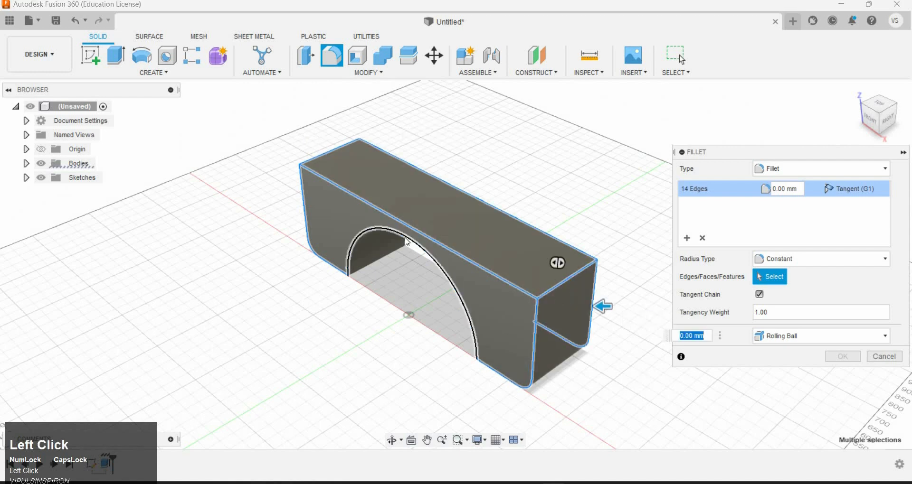
click(393, 441)
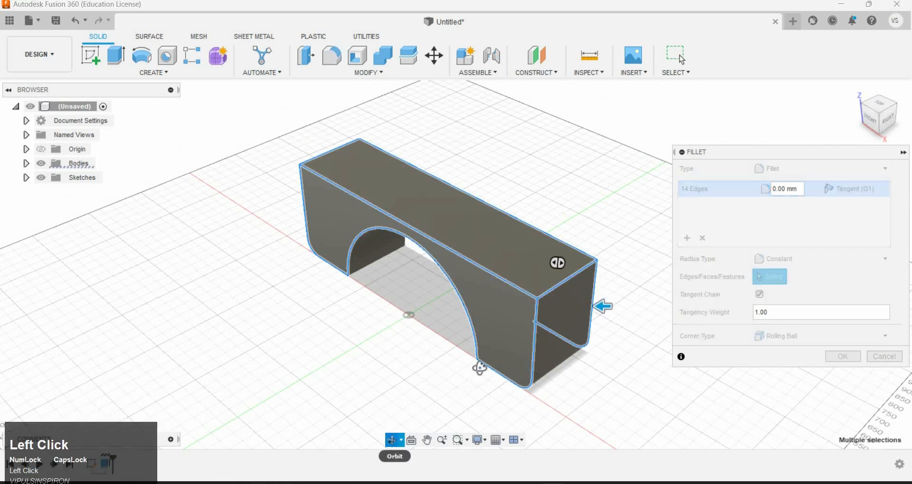
drag(412, 364, 419, 328)
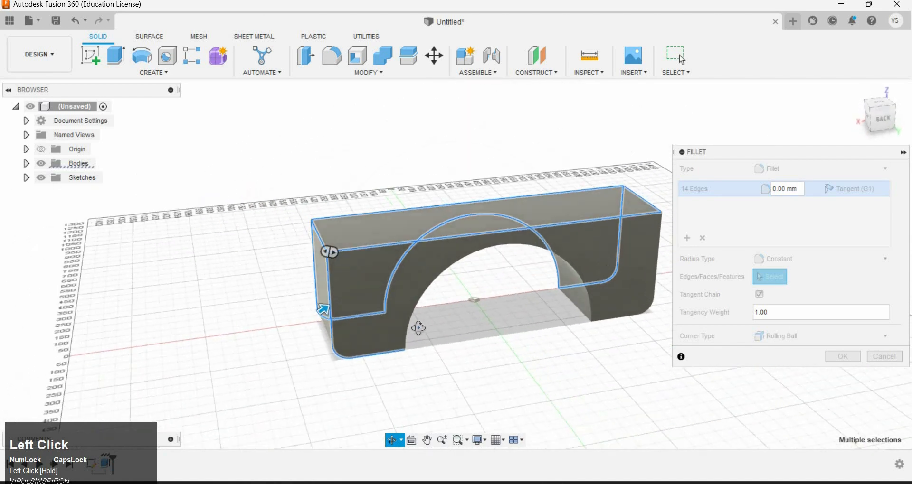
key(Escape)
click(584, 317)
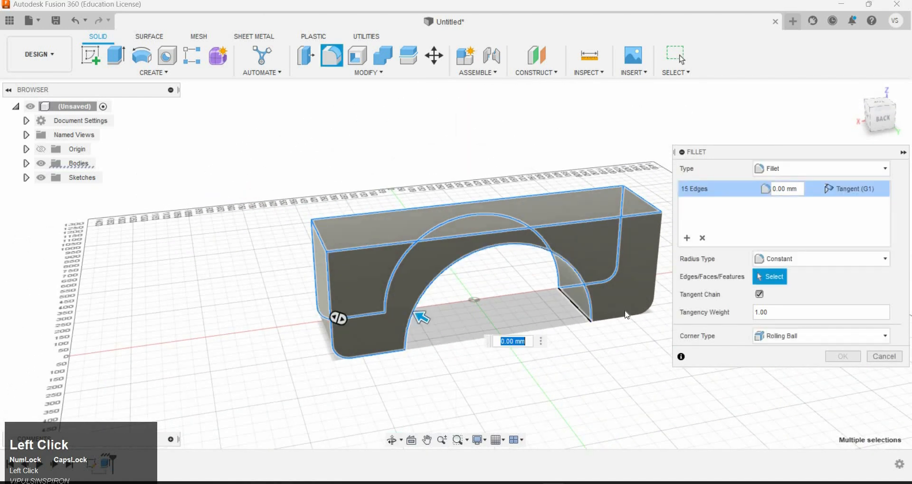
click(627, 320)
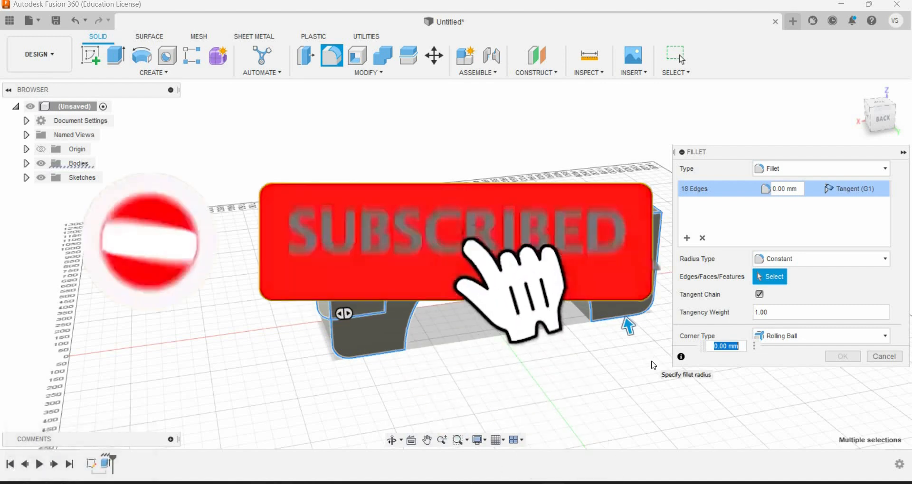
text(10)
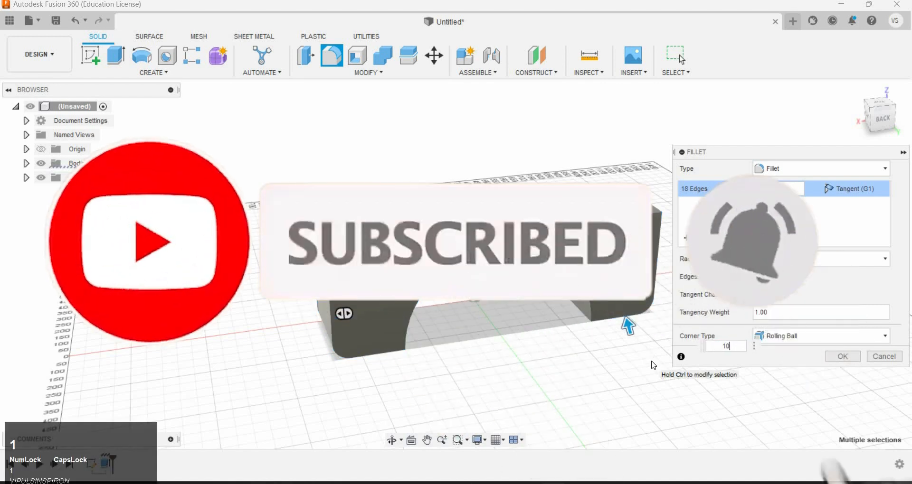
key(Return)
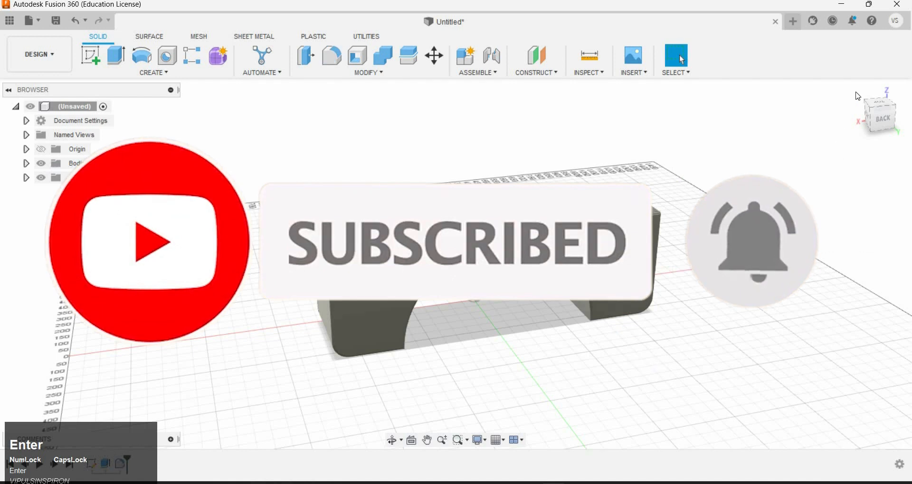
Step: Start a new sketch on the arched block's front face
click(871, 108)
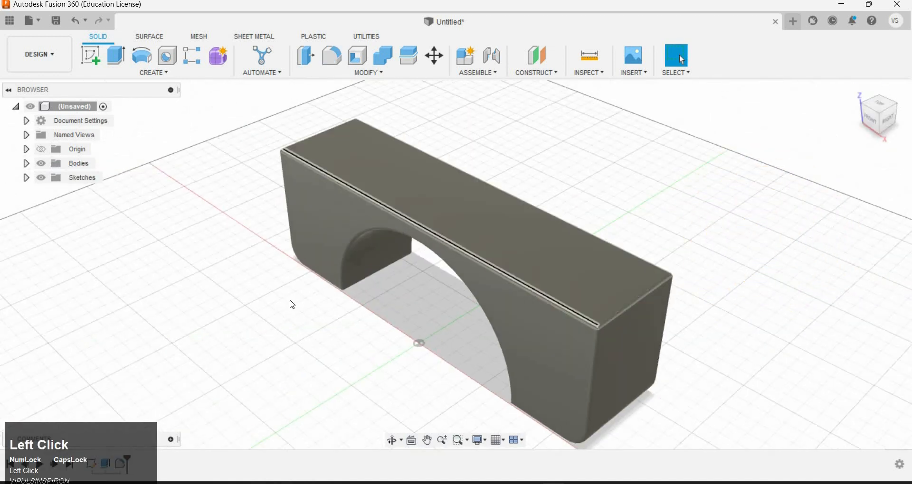
click(97, 56)
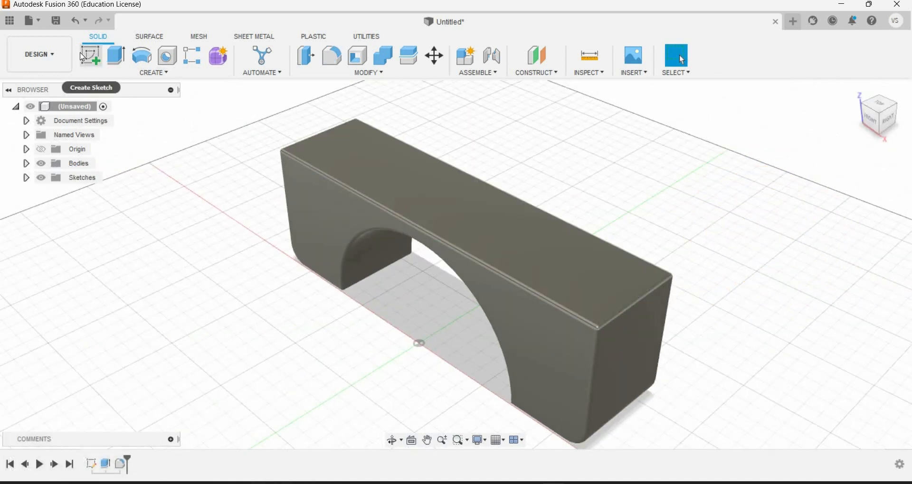
click(332, 214)
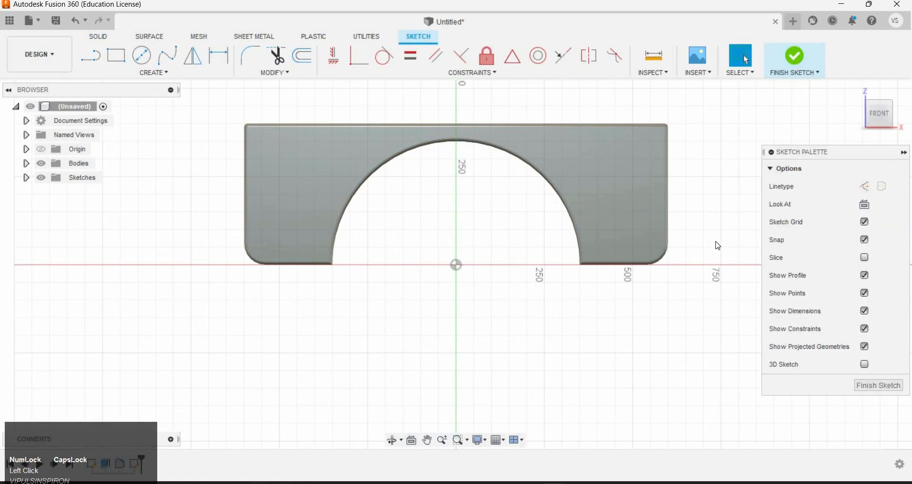
scroll(717, 246, up, 2)
scroll(711, 116, down, 1)
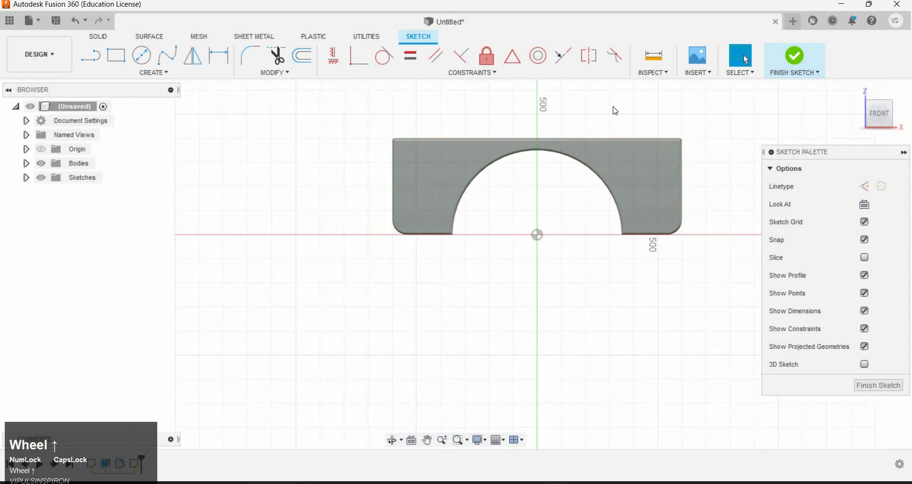
scroll(558, 104, down, 1)
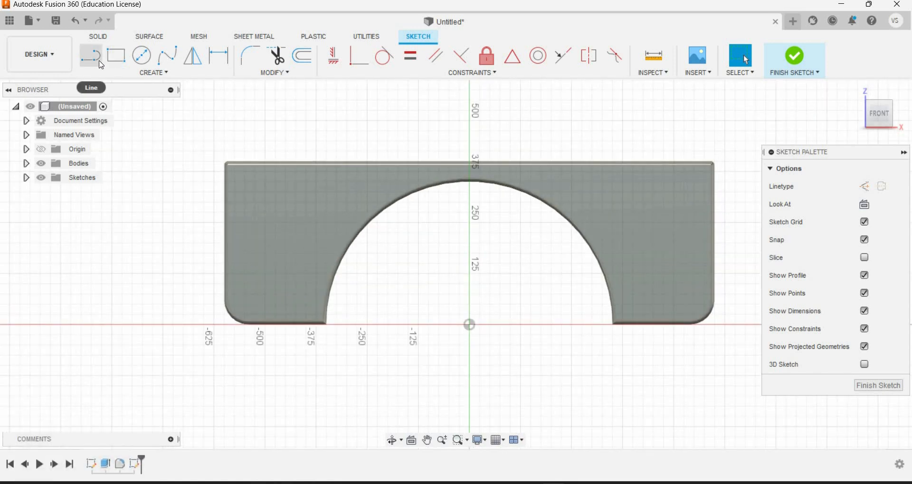
Step: Draw a closed rectangular outline, about 1200 mm by 400 mm, around the block's front face with lines starting and ending at the origin
click(116, 56)
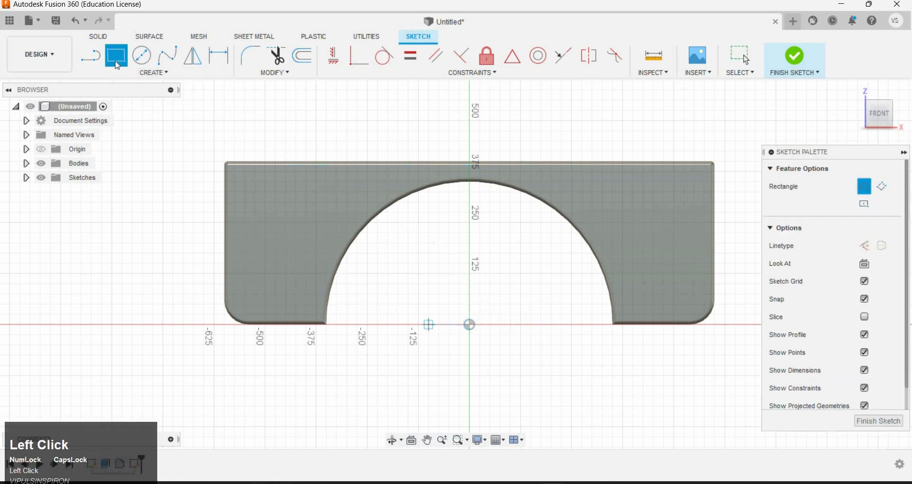
key(Escape)
click(92, 61)
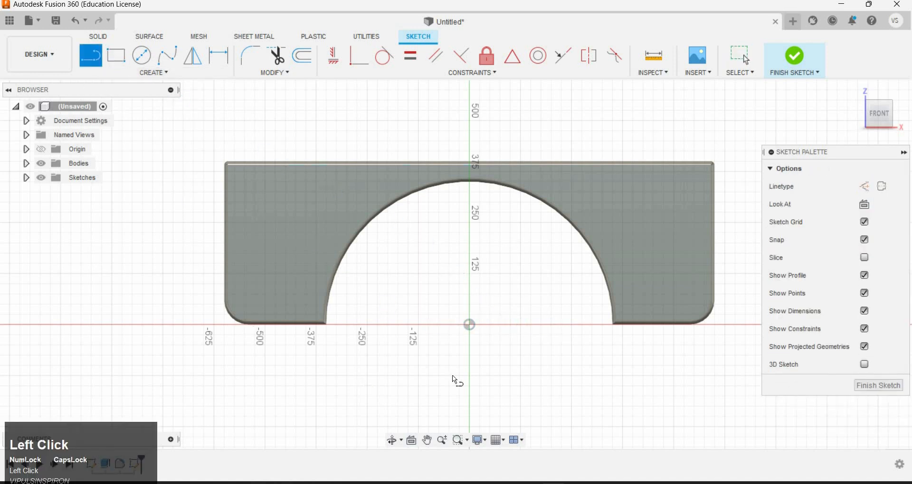
click(715, 326)
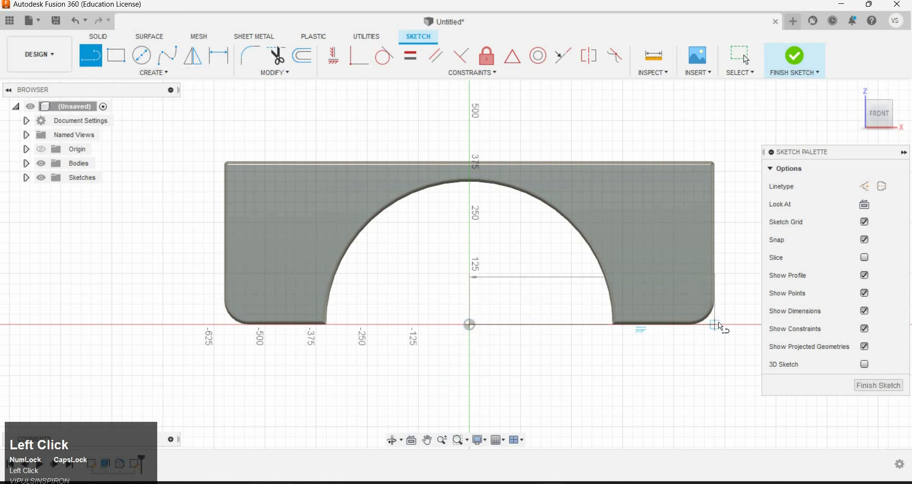
click(715, 325)
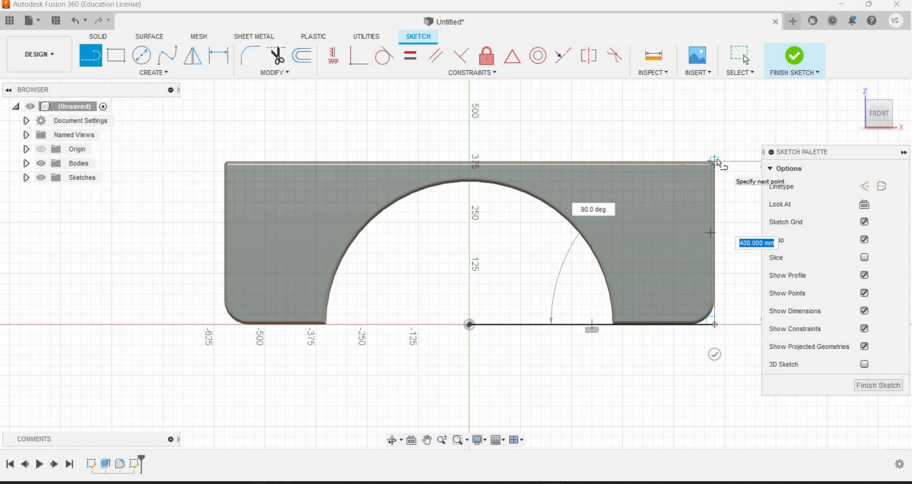
click(715, 162)
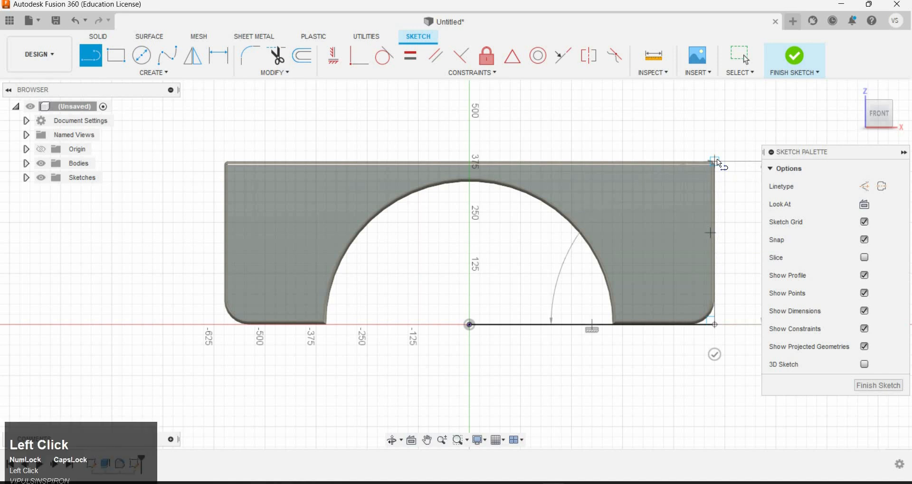
click(218, 166)
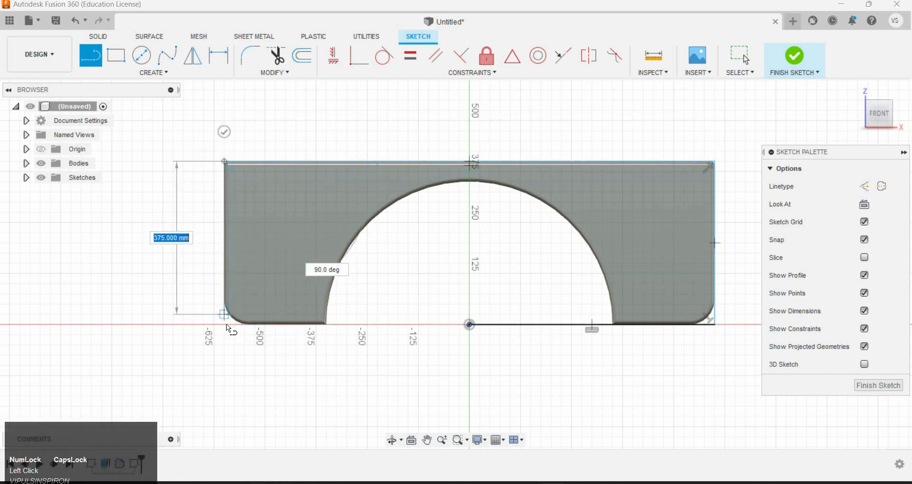
click(225, 326)
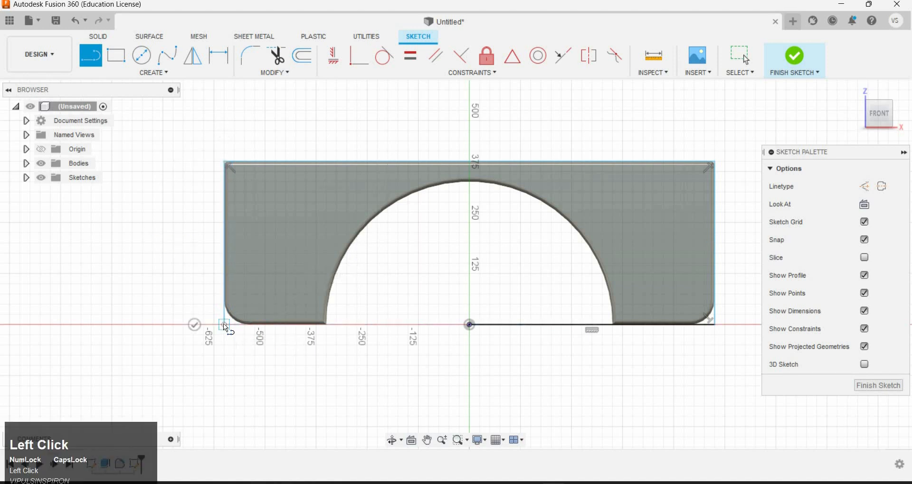
click(468, 326)
key(Escape)
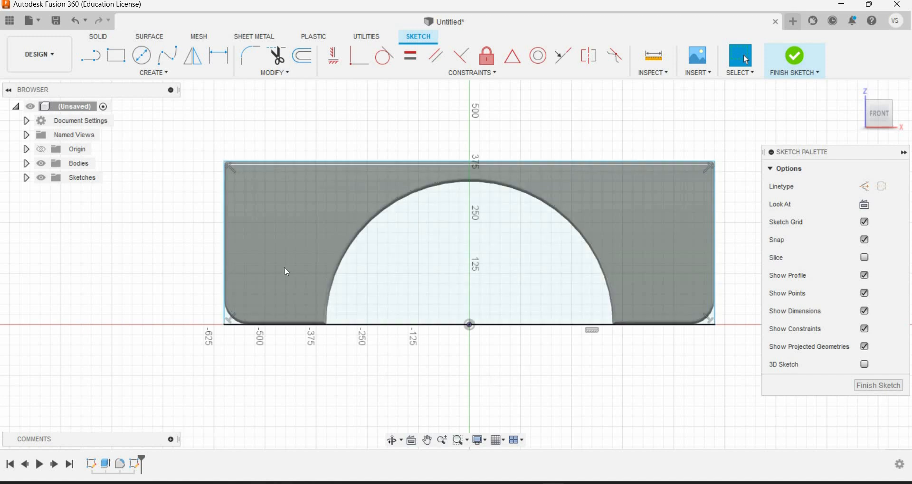
Step: Dimension the outline's top edge at 1200 mm and its left vertical edge at 400 mm
click(226, 56)
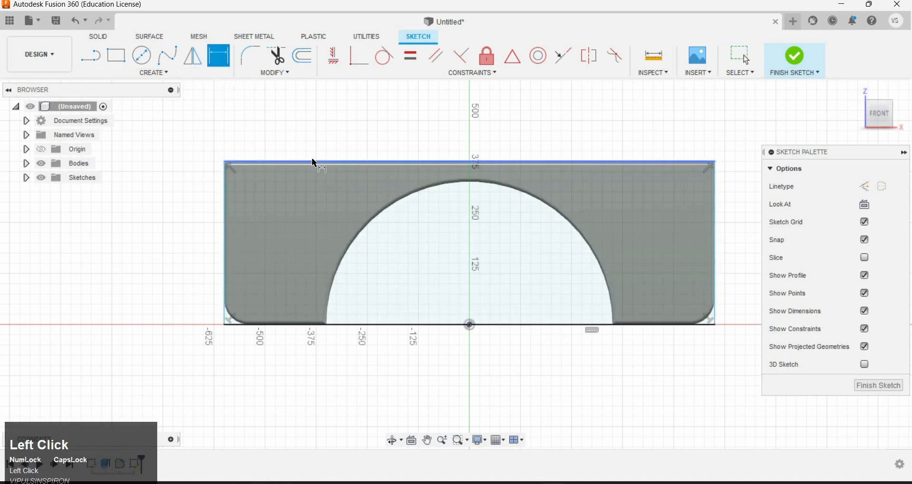
click(311, 162)
click(341, 135)
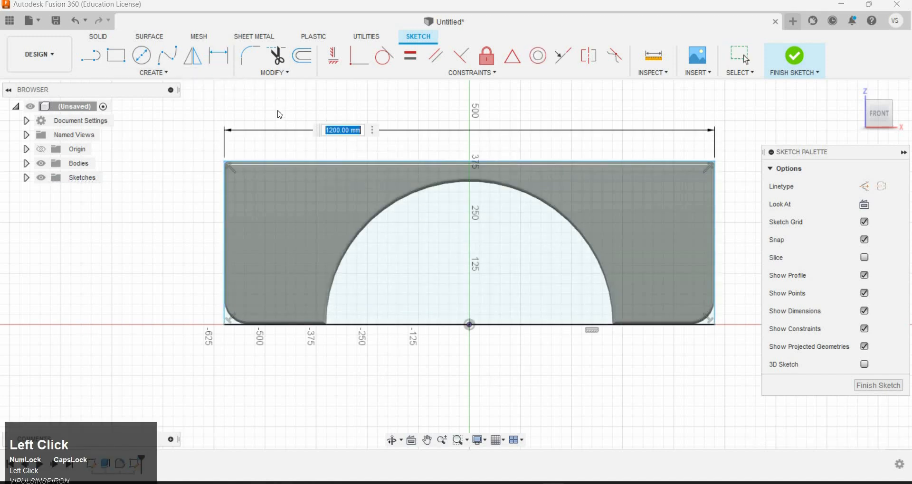
key(Return)
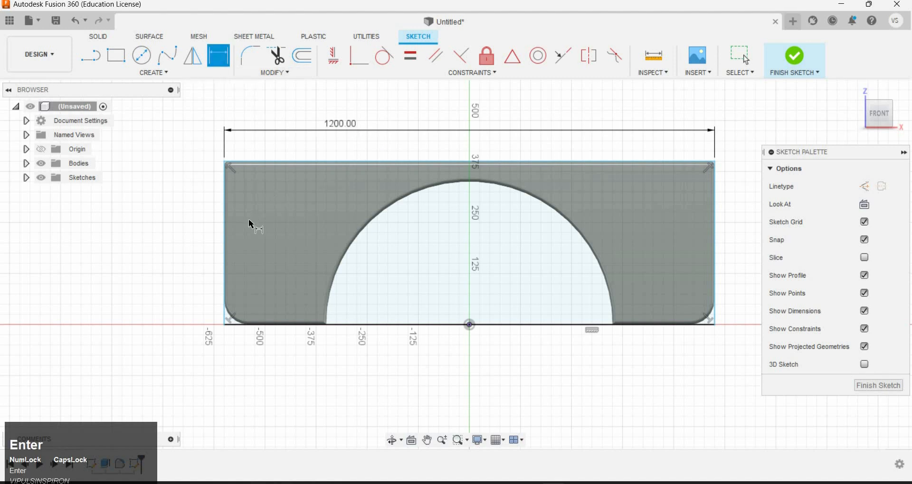
click(227, 220)
click(169, 219)
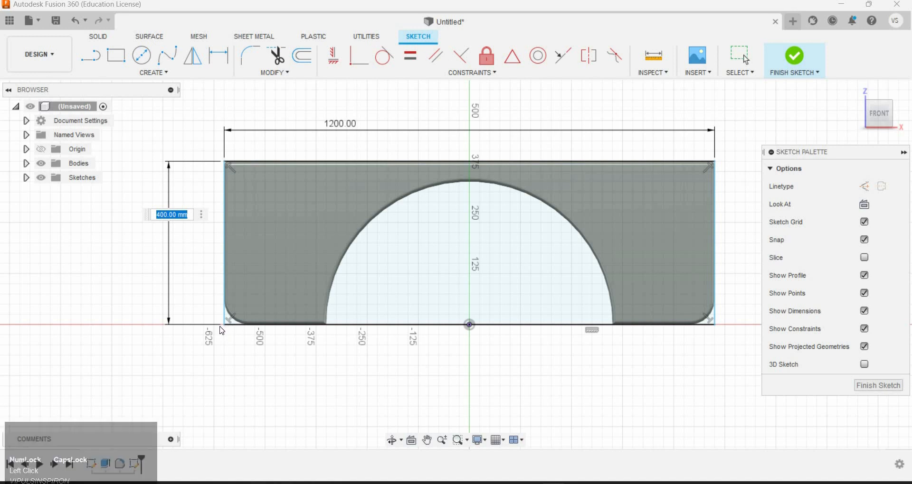
key(Return)
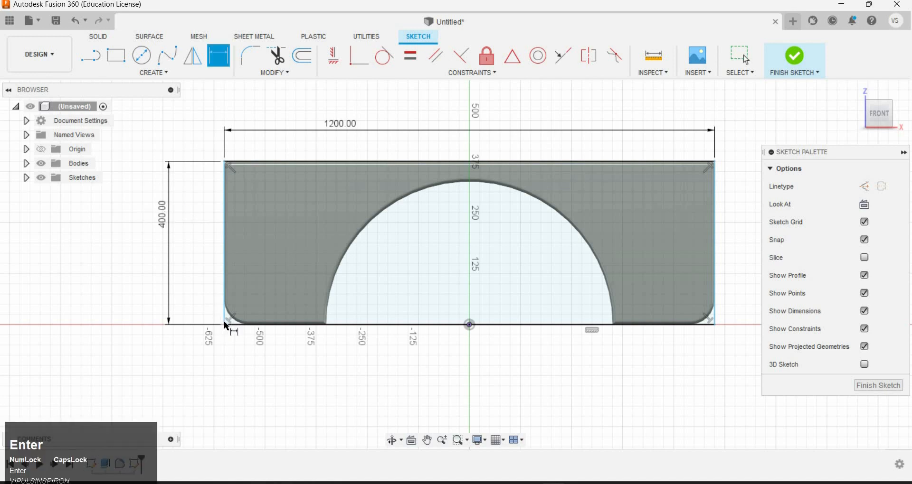
Step: Try to dimension the distance between the outline's two lower corners
click(226, 325)
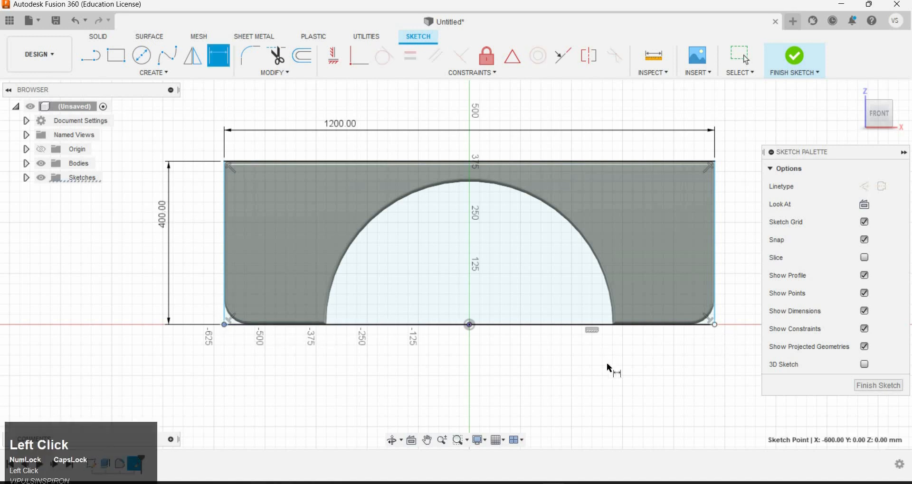
click(715, 325)
click(582, 366)
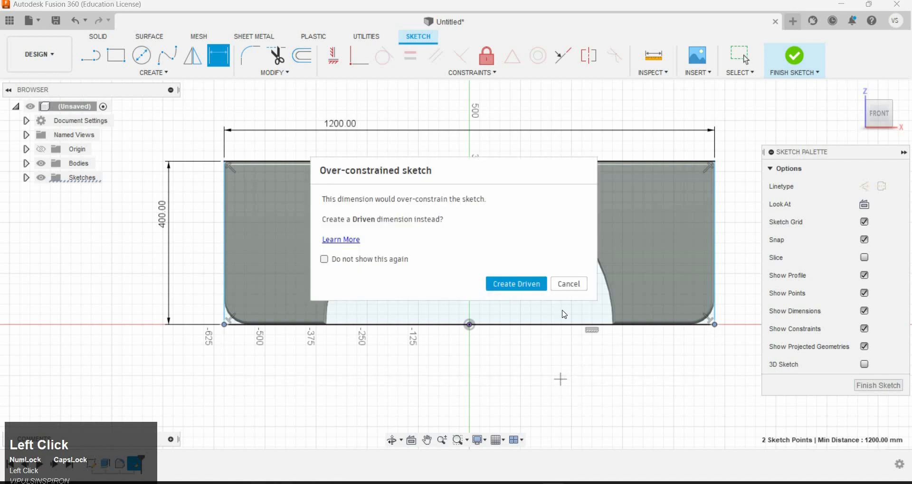
click(575, 284)
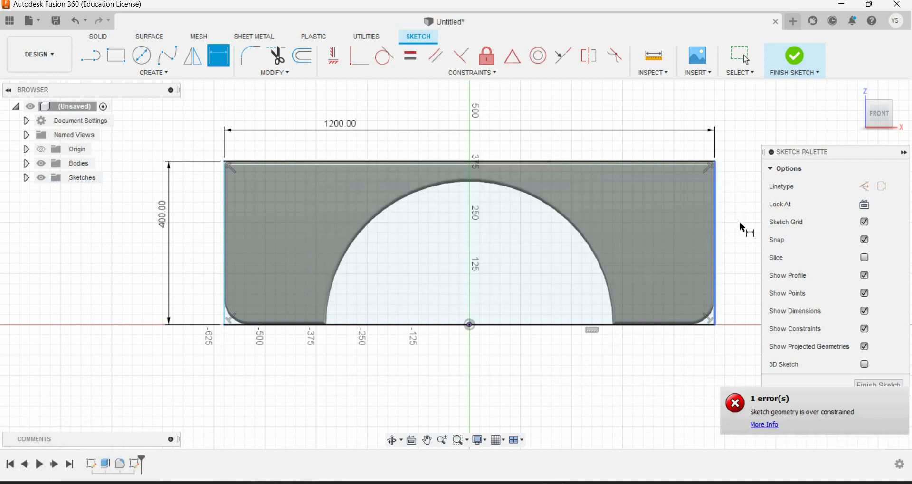
key(Escape)
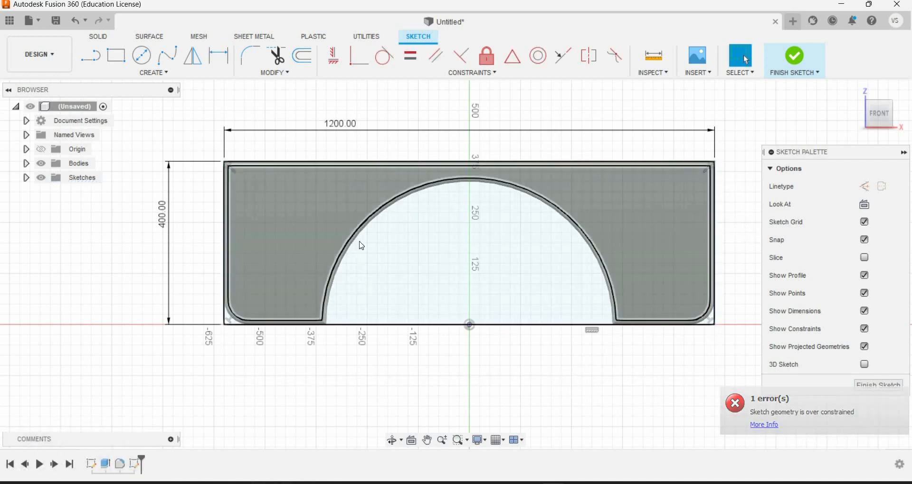
Step: Pattern the outline's left vertical line along the base line with quantity 24 over a 1200 mm extent, and finish the sketch
scroll(541, 133, up, 1)
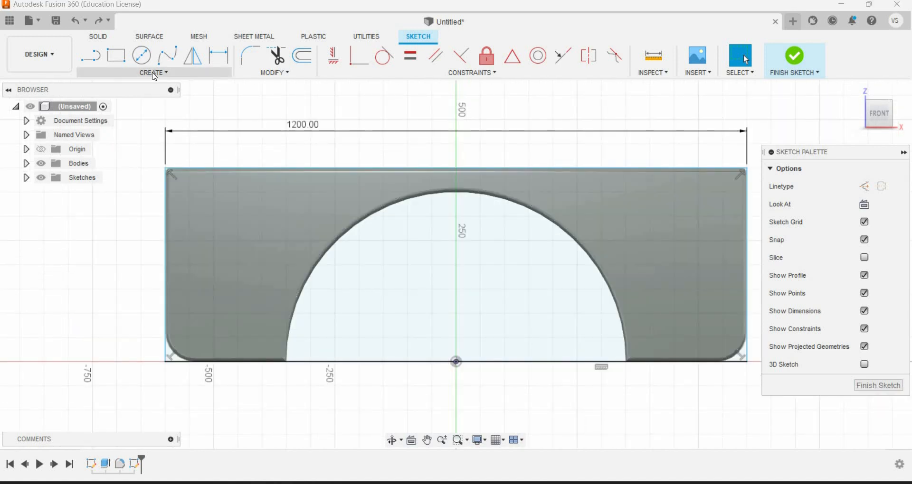
click(155, 73)
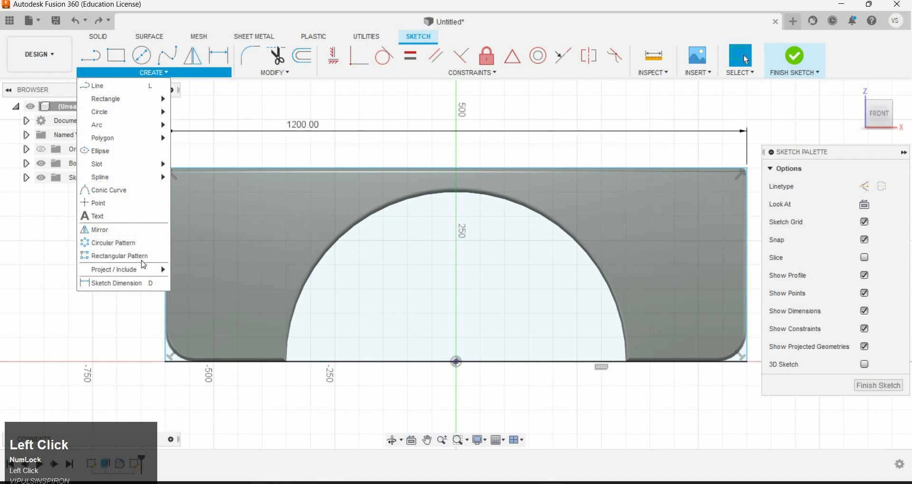
click(171, 258)
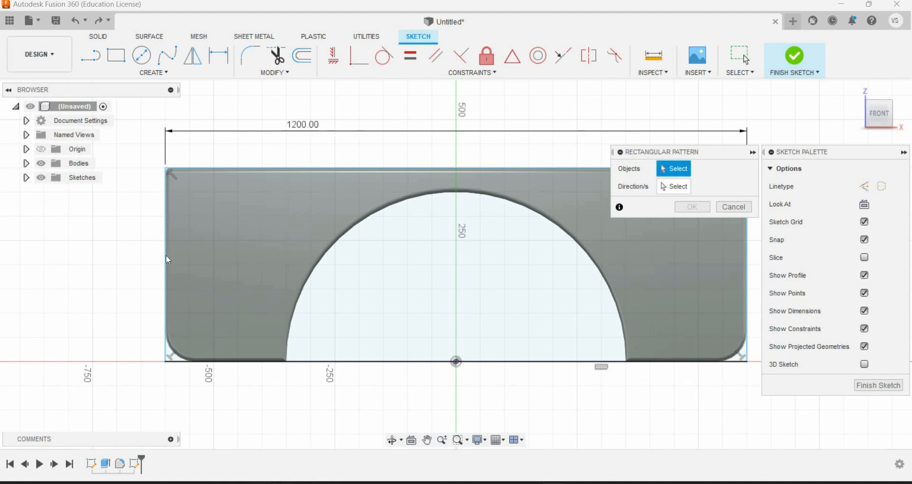
click(167, 238)
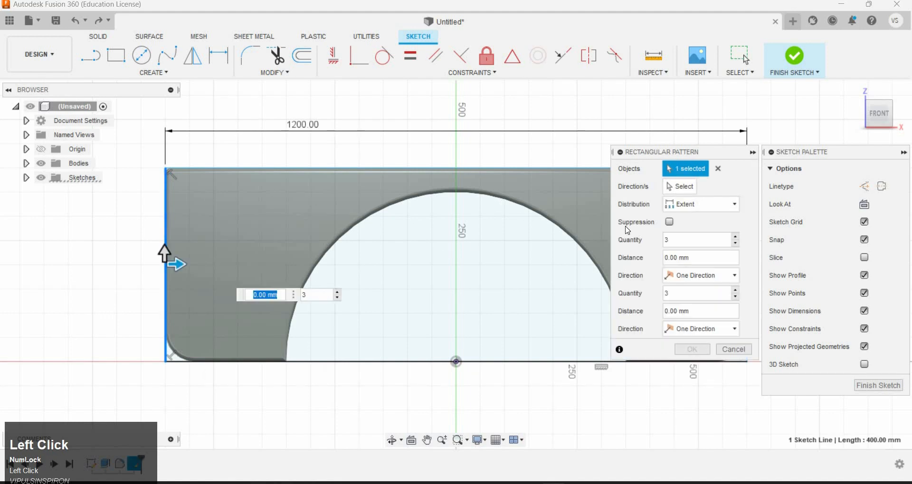
click(370, 361)
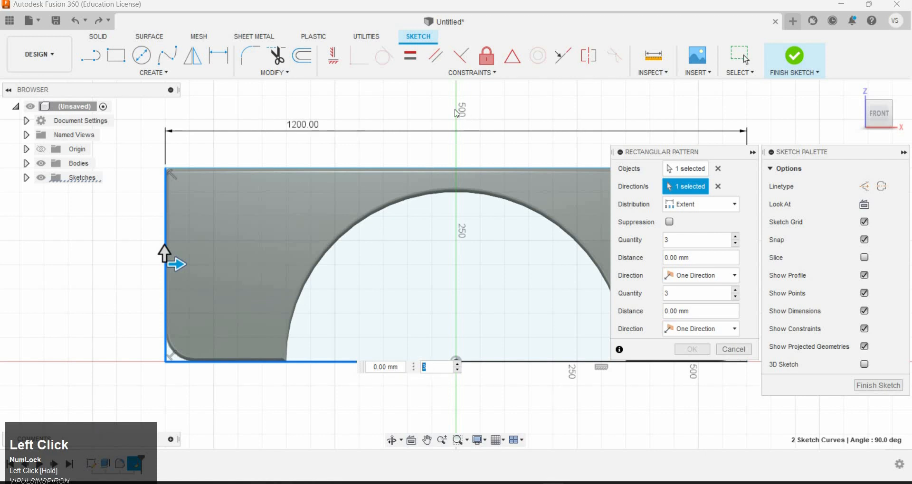
text(24)
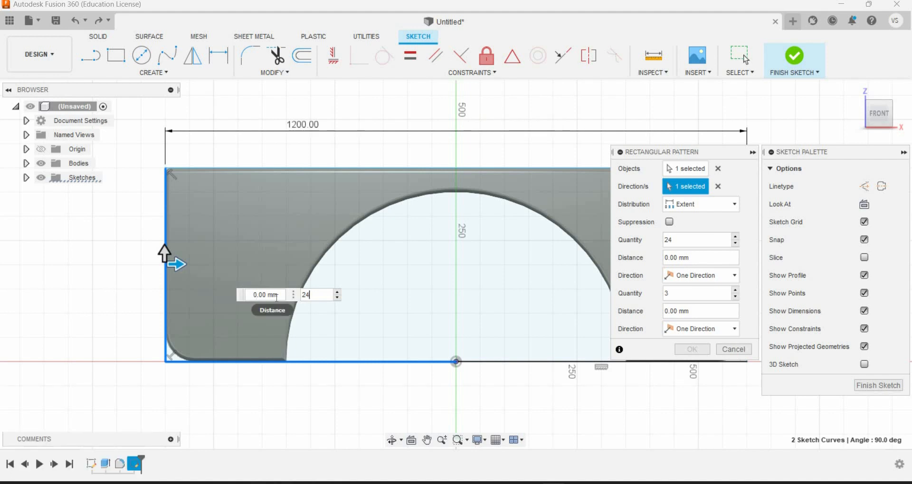
drag(252, 296, 287, 302)
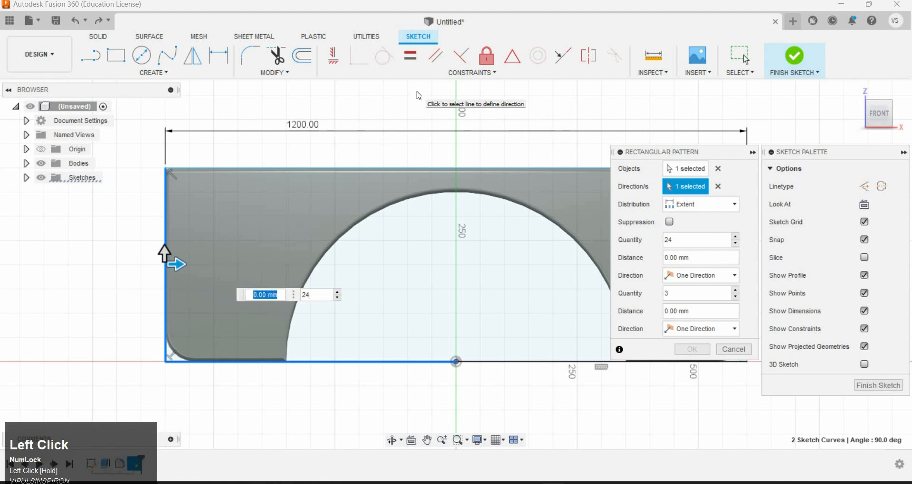
text(1200)
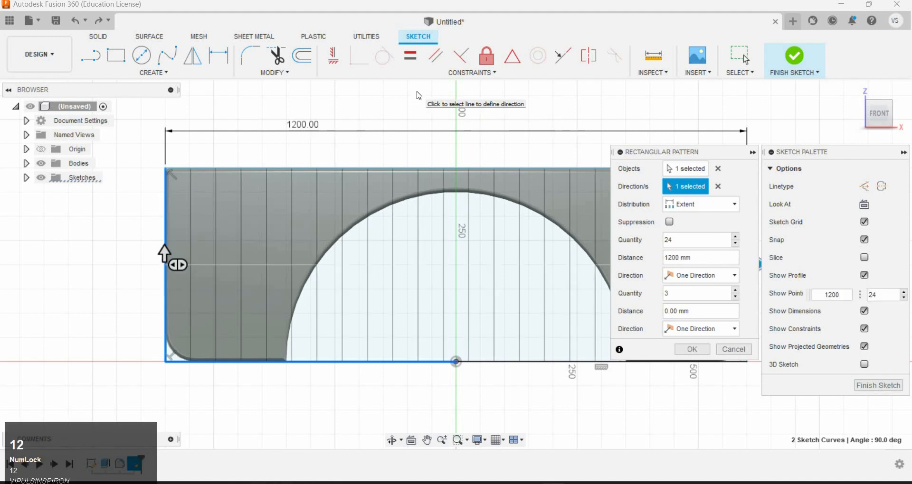
click(686, 351)
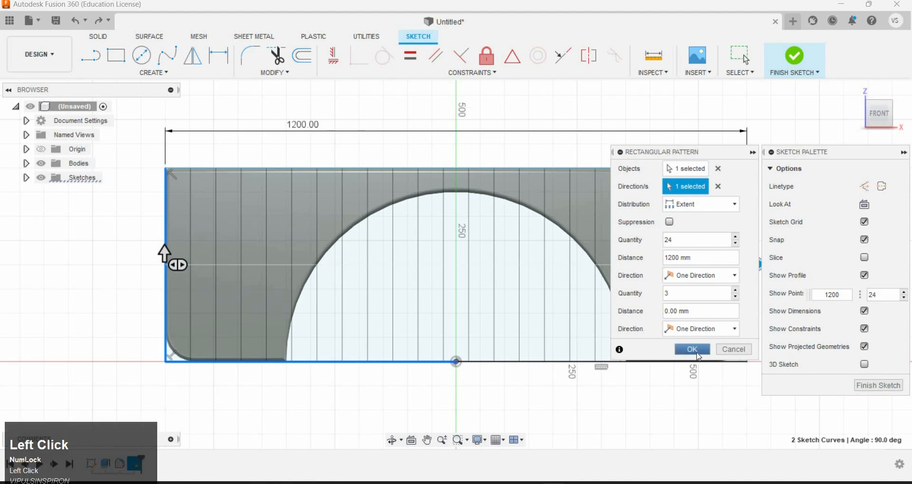
click(795, 59)
Step: Cut eleven alternating strip profiles across the block's front into the body with an Extrude distance of -450 mm
scroll(342, 177, down, 3)
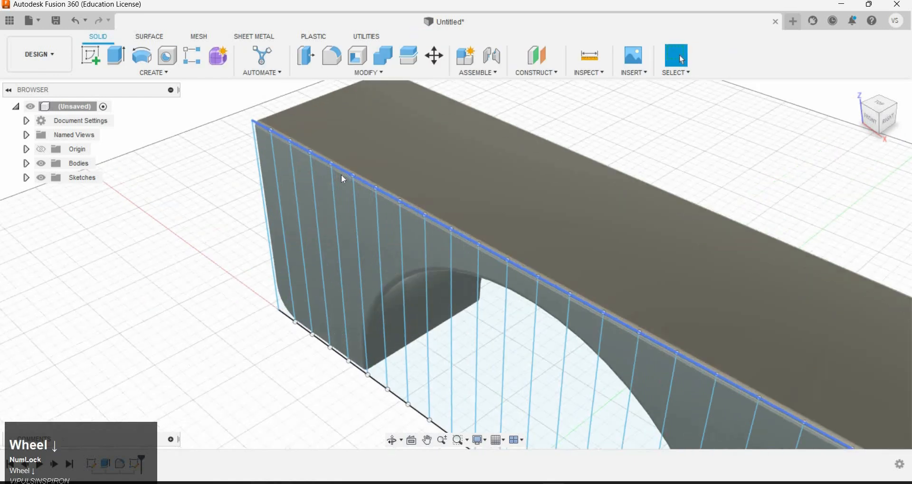
scroll(340, 175, up, 5)
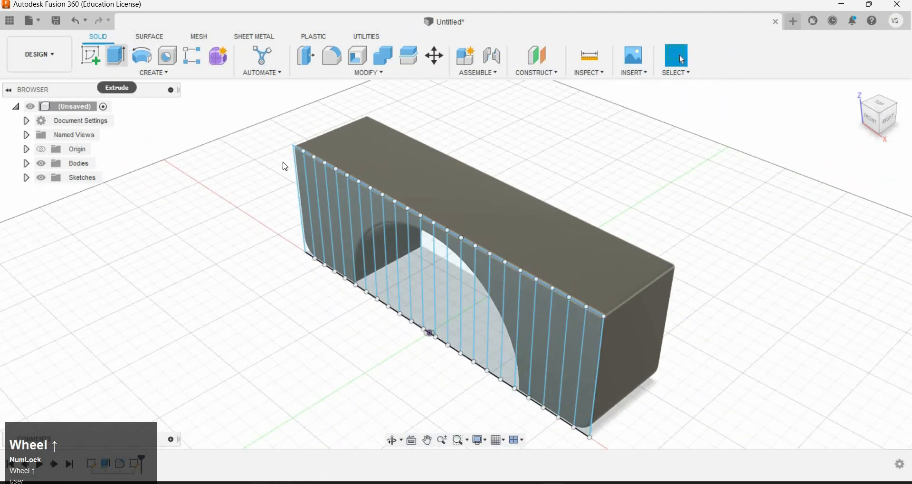
click(316, 187)
click(335, 196)
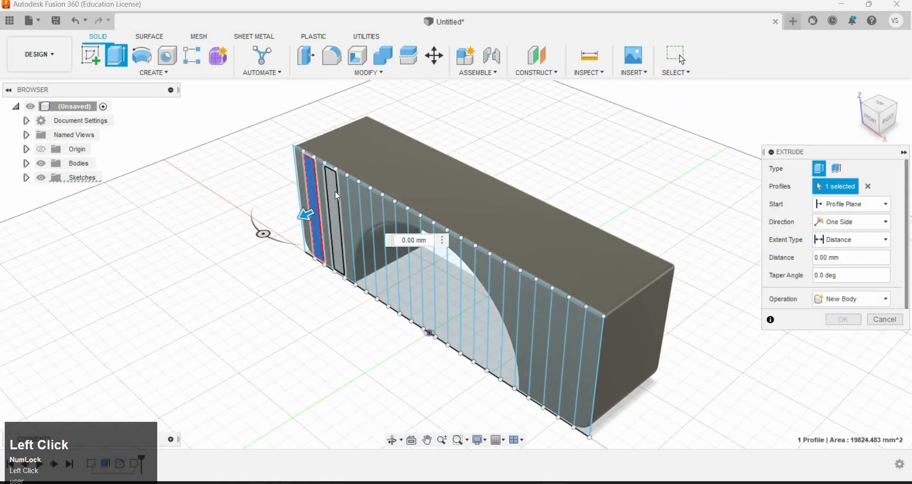
ctrl+click(354, 197)
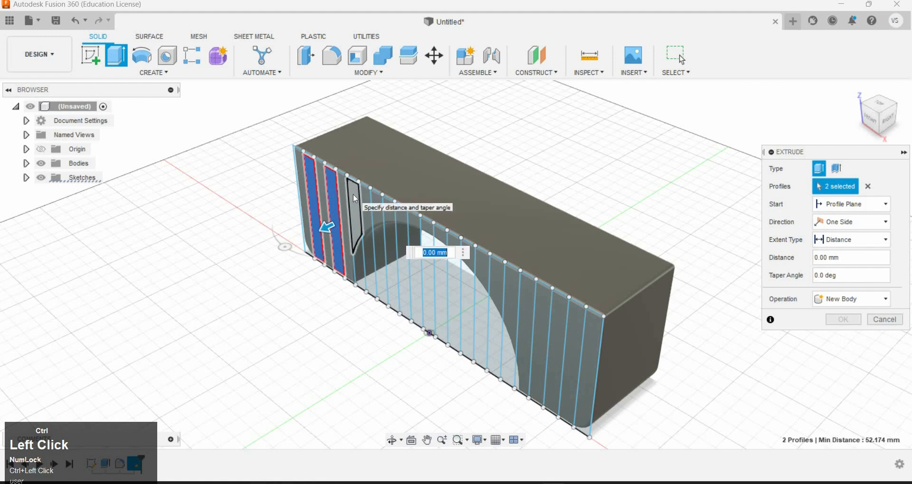
ctrl+click(355, 199)
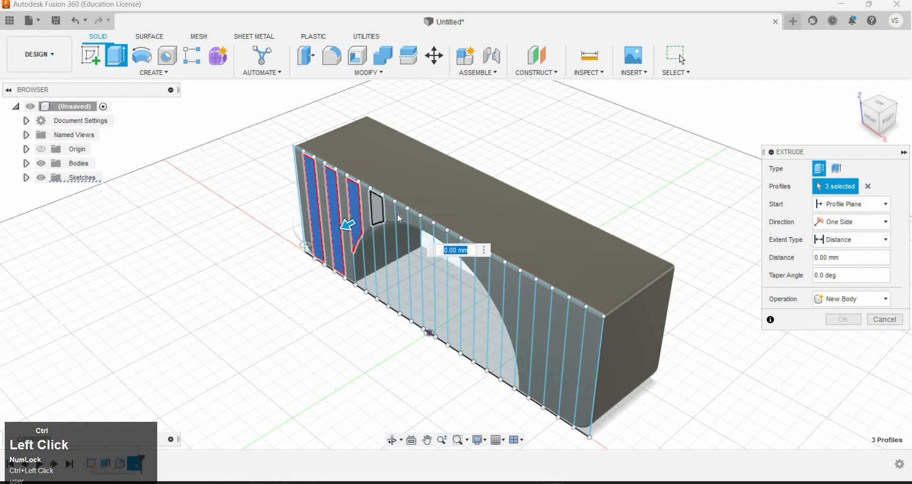
ctrl+click(402, 215)
ctrl+click(426, 226)
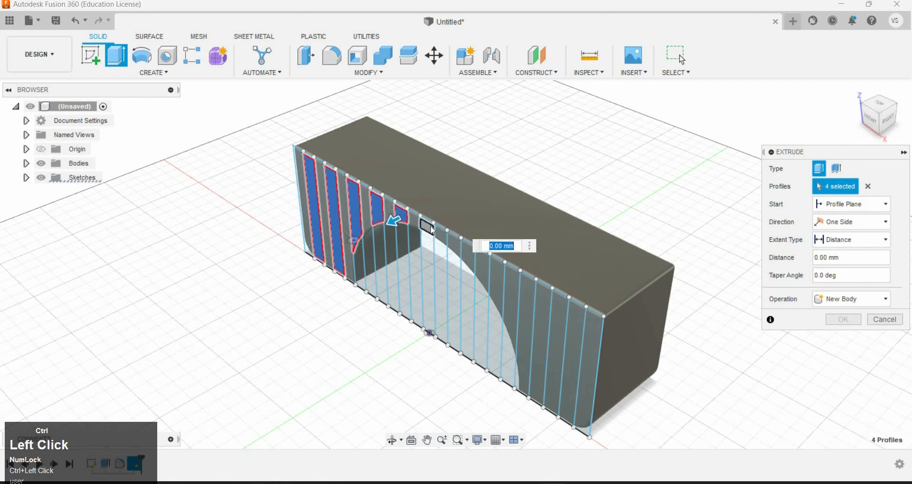
ctrl+click(456, 246)
ctrl+click(487, 261)
ctrl+click(521, 286)
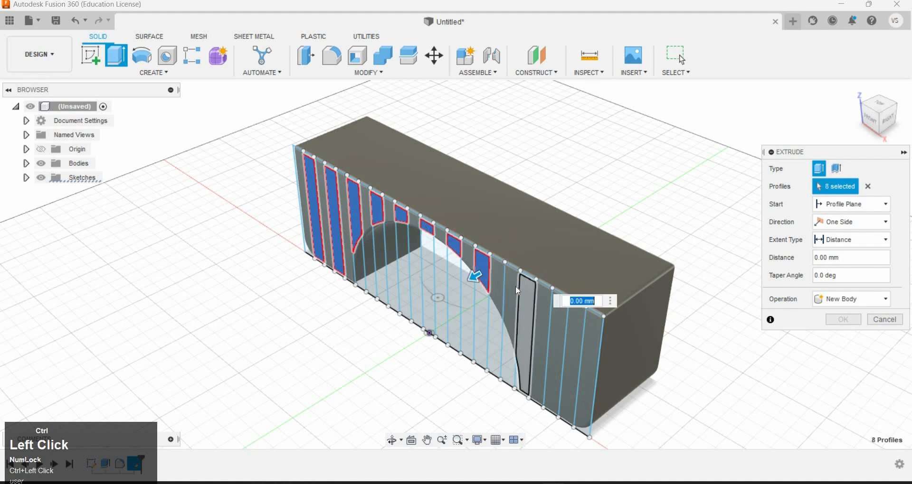
ctrl+click(517, 291)
ctrl+click(530, 295)
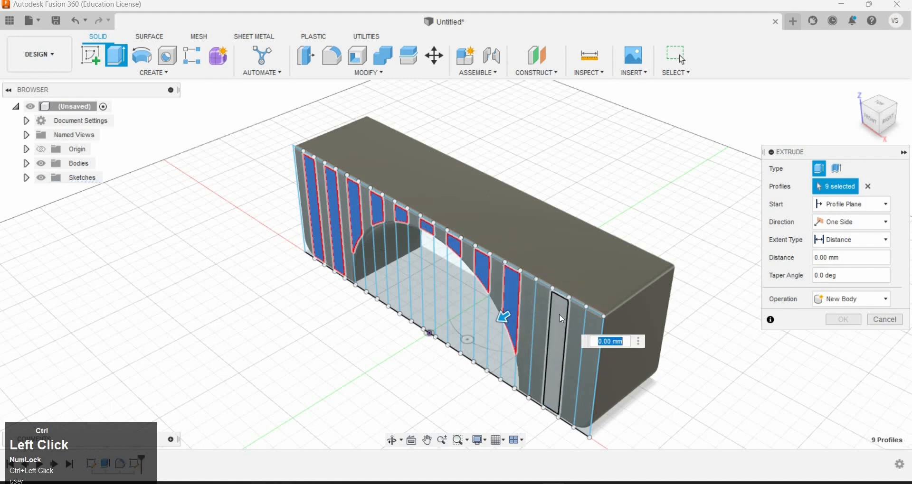
ctrl+click(543, 302)
ctrl+click(572, 328)
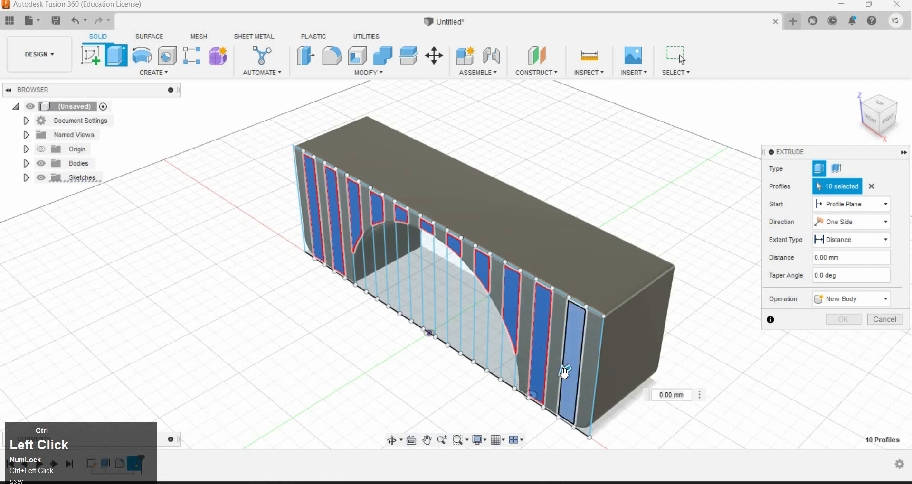
ctrl+click(566, 372)
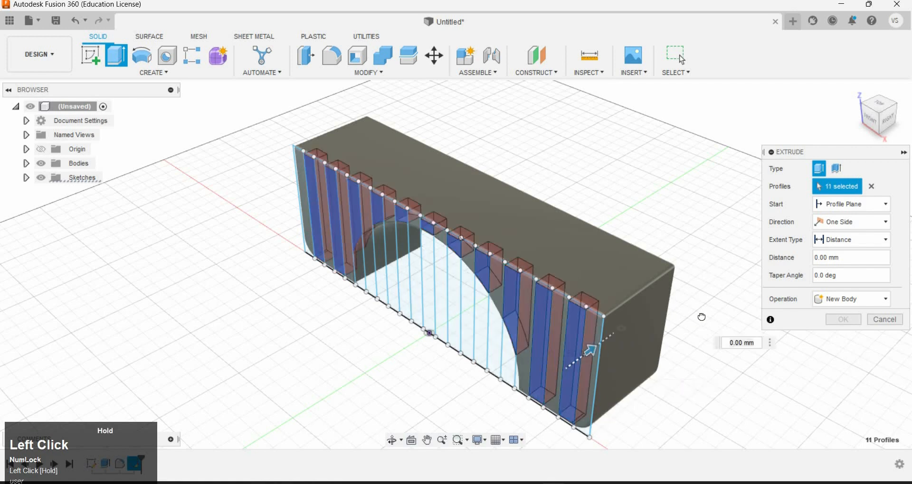
drag(705, 317, 693, 321)
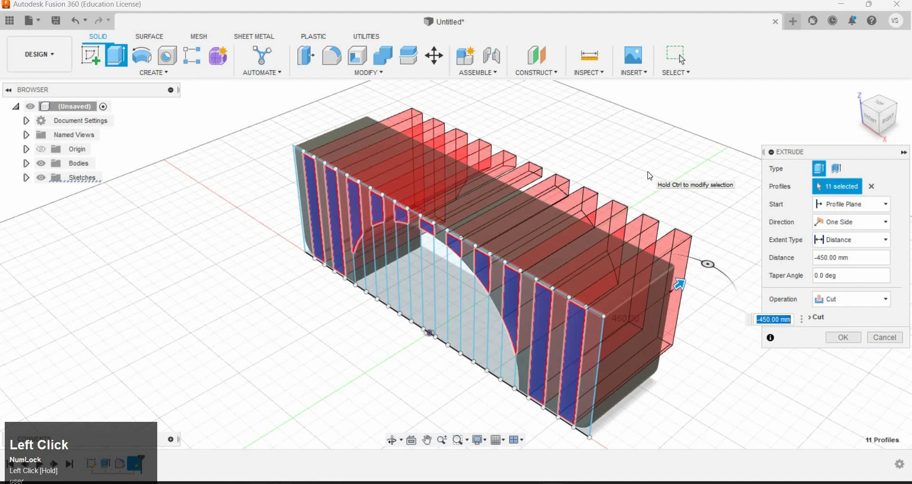
key(Return)
Step: Open the Appearance settings for the arched body and browse the Fusion 360 library to the Wood materials
click(26, 163)
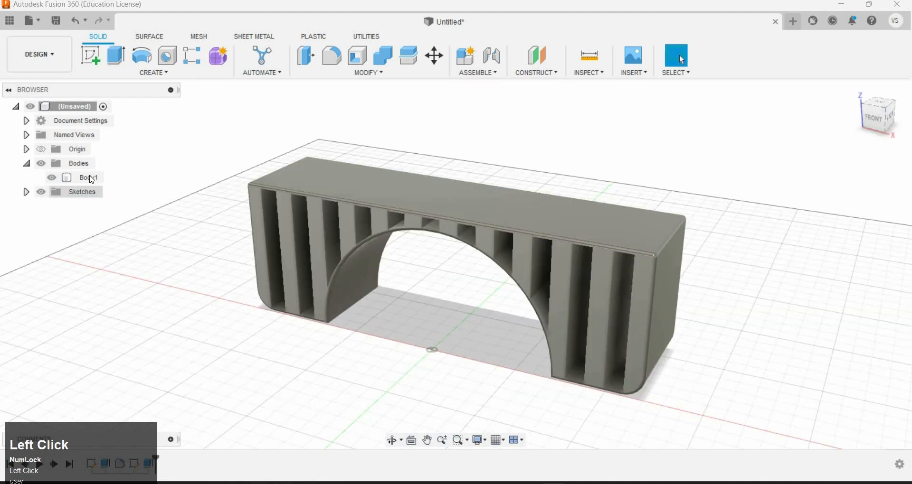
click(91, 180)
right_click(92, 180)
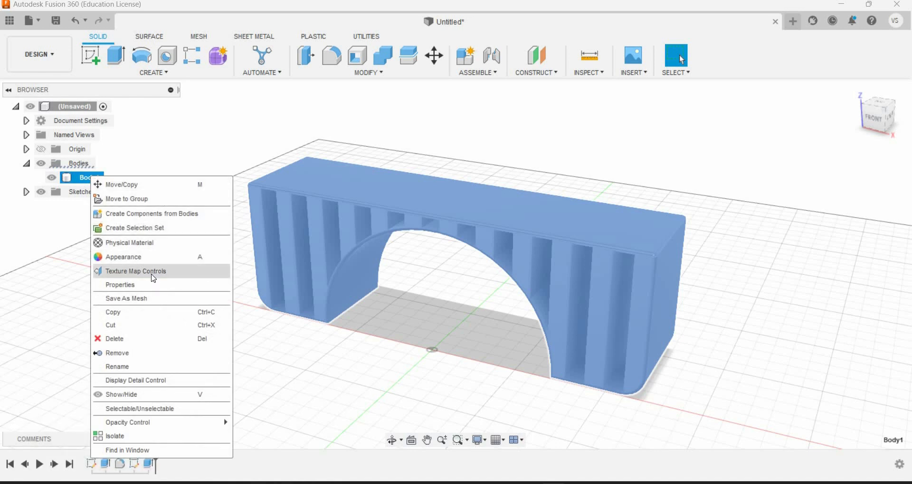
click(157, 260)
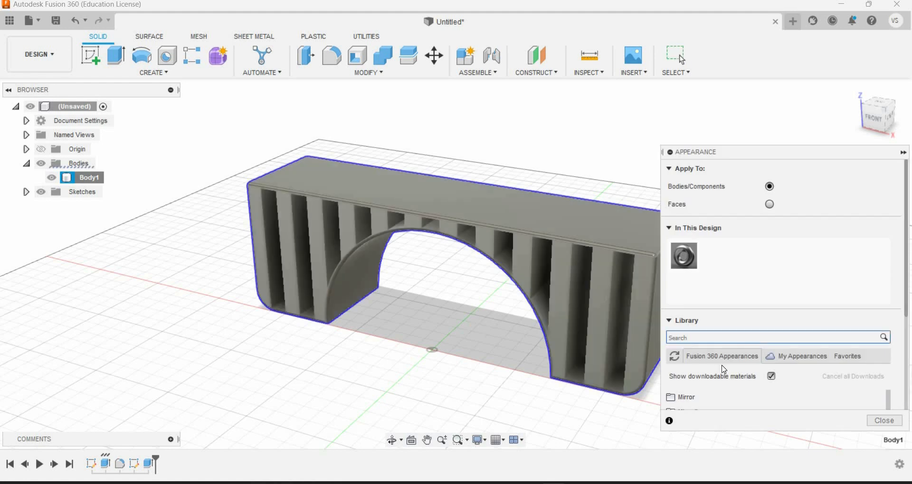
scroll(719, 397, down, 3)
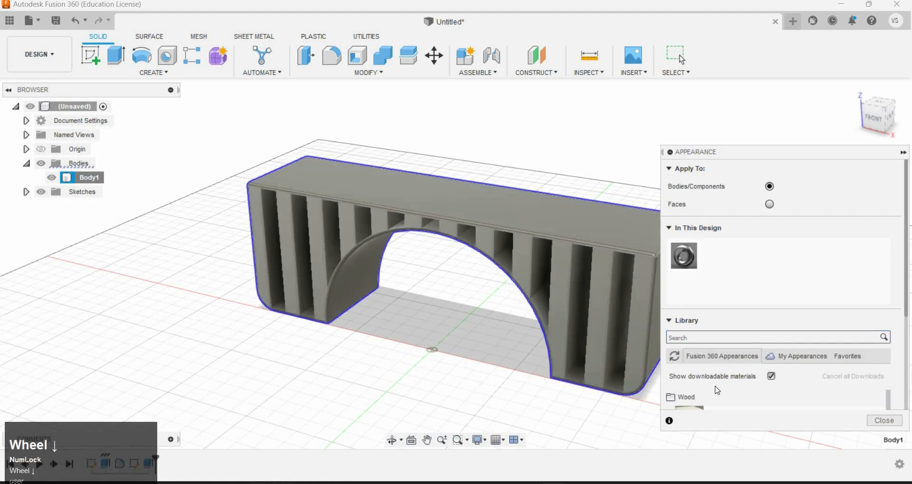
scroll(719, 360, down, 2)
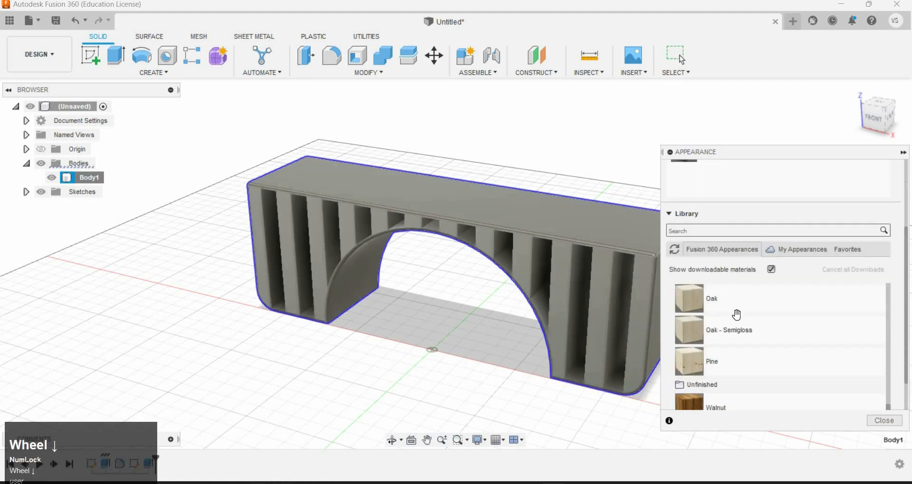
scroll(741, 323, down, 3)
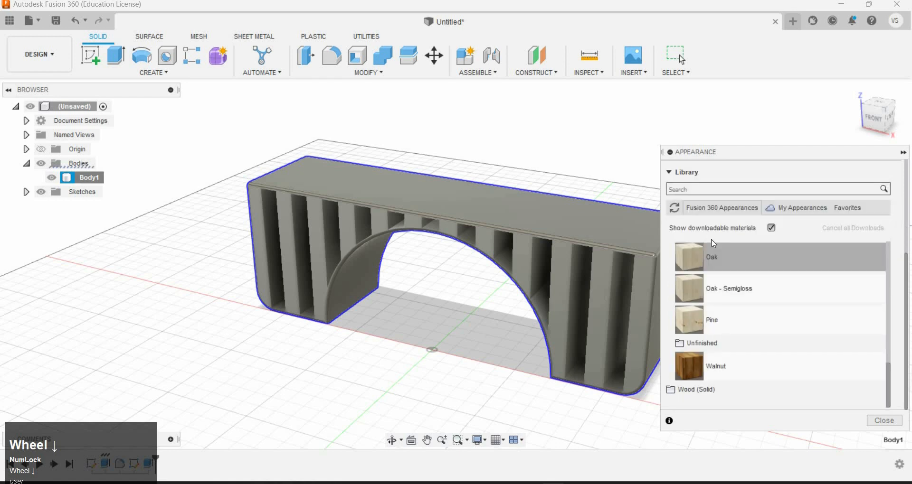
double_click(722, 393)
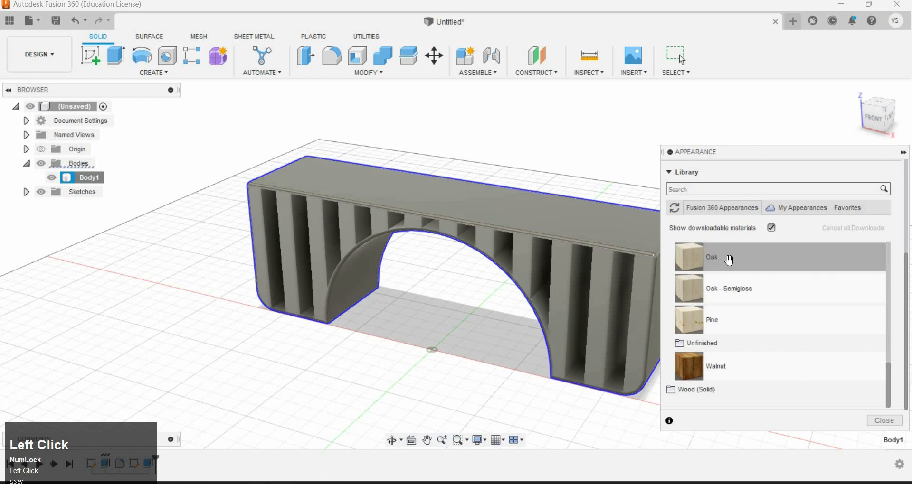
Step: Try the Oak, Oak - Semigloss, Pine and Walnut appearances on the whole body one after another
drag(545, 244, 534, 241)
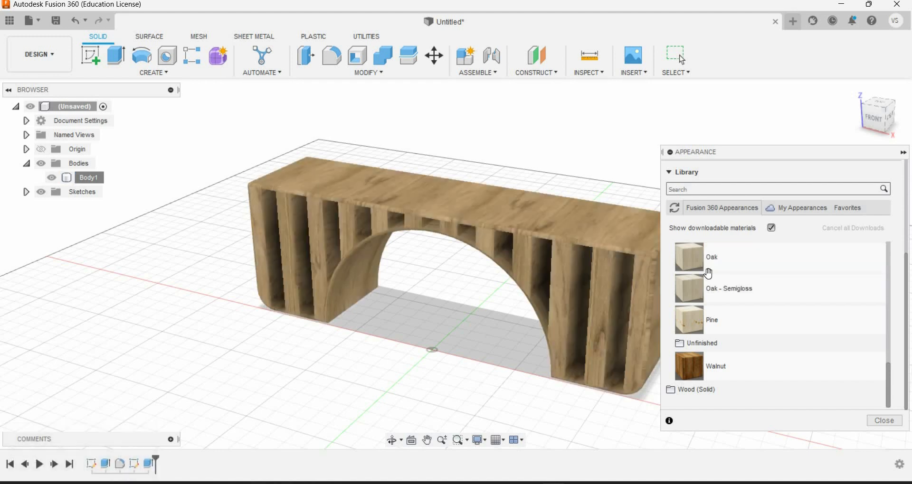
drag(711, 291, 637, 264)
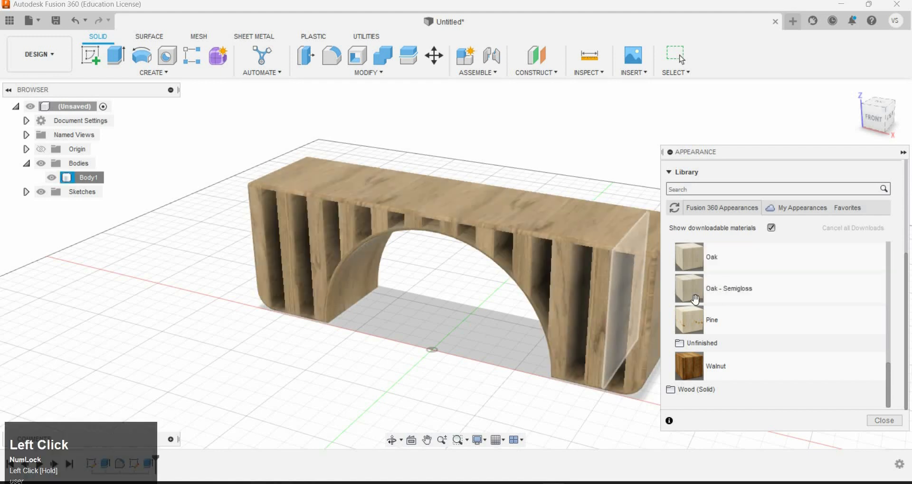
drag(695, 299, 557, 267)
drag(692, 330, 616, 283)
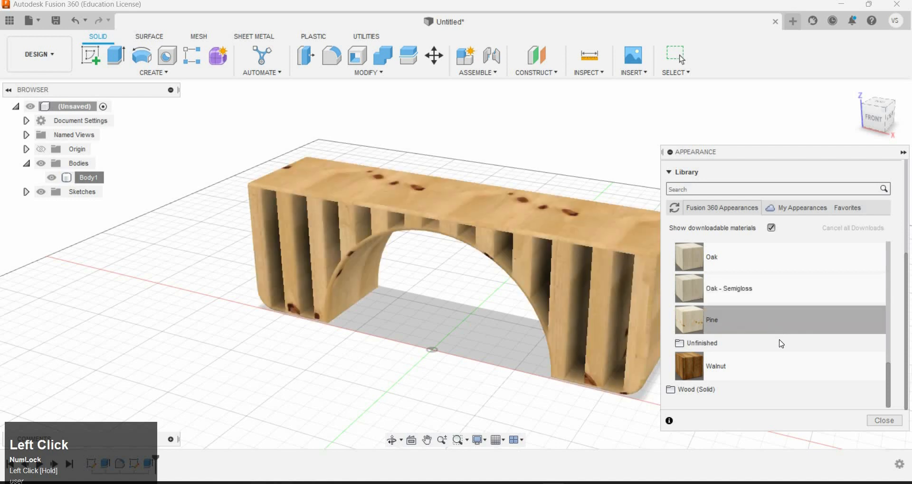
drag(757, 367, 571, 285)
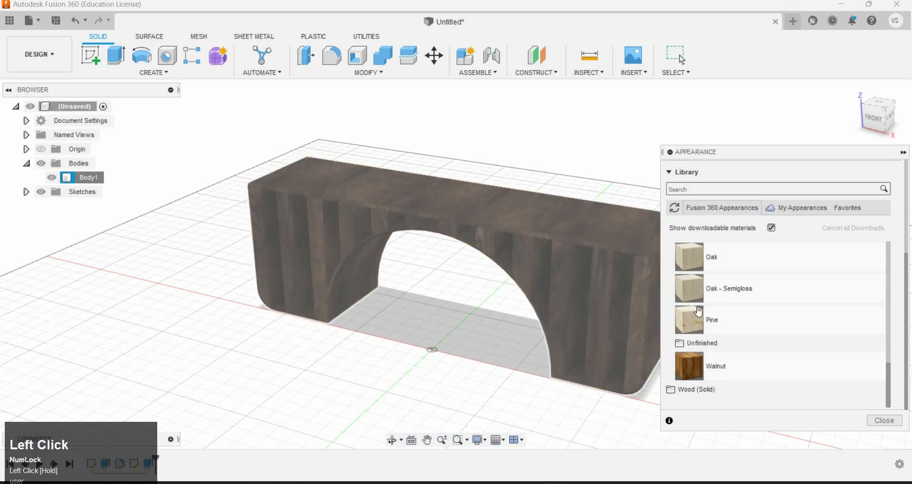
Step: Apply the Pine appearance to the whole arched body and finish the appearance settings
drag(622, 304, 575, 269)
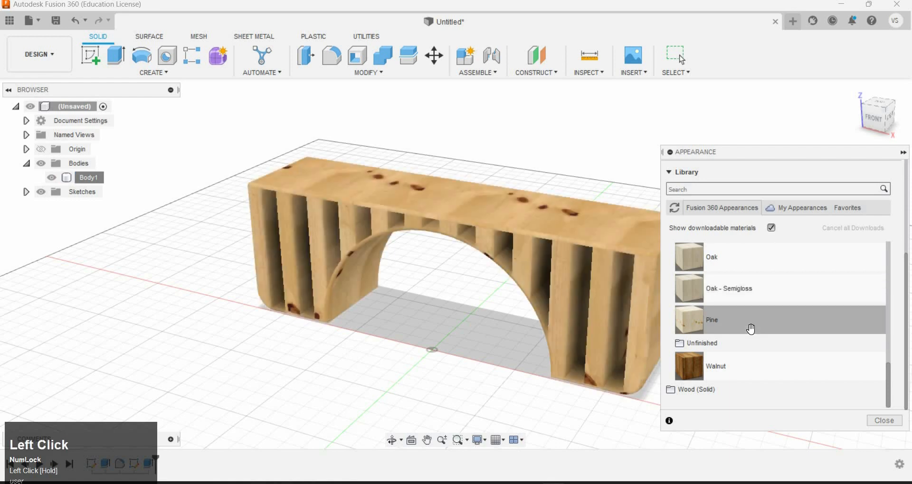
scroll(751, 329, up, 5)
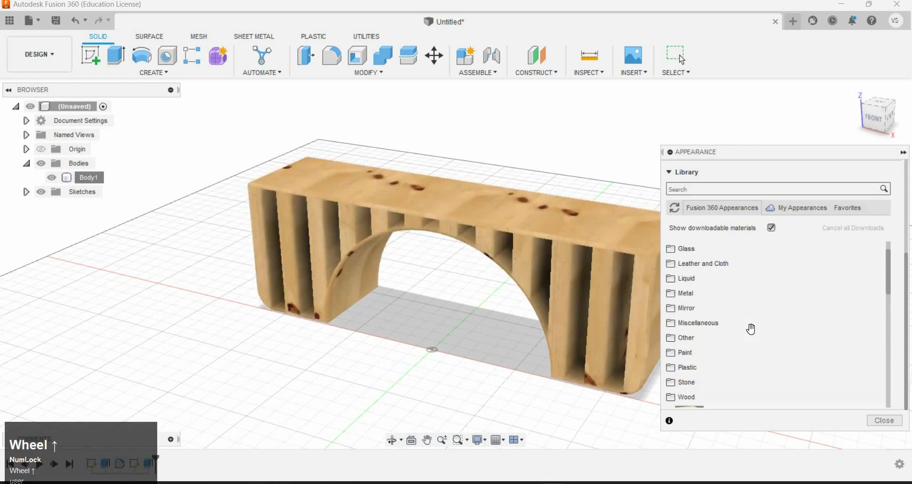
scroll(749, 326, down, 2)
scroll(851, 383, up, 8)
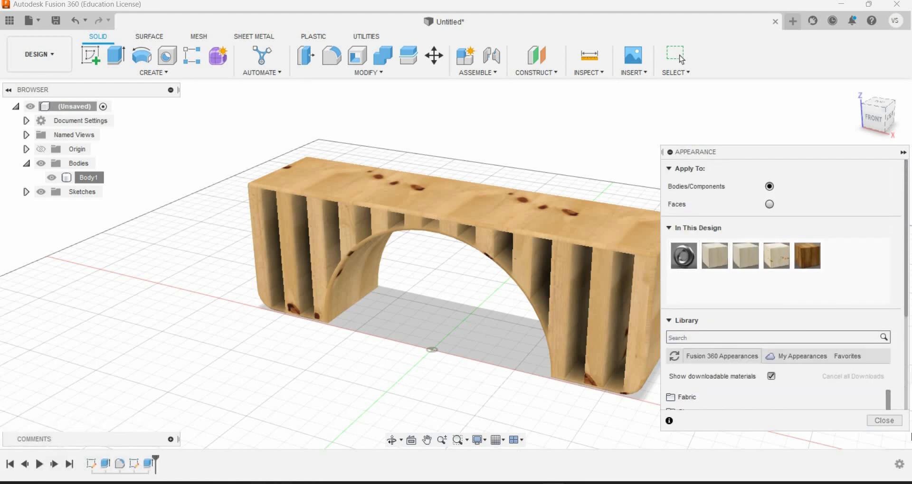
click(872, 419)
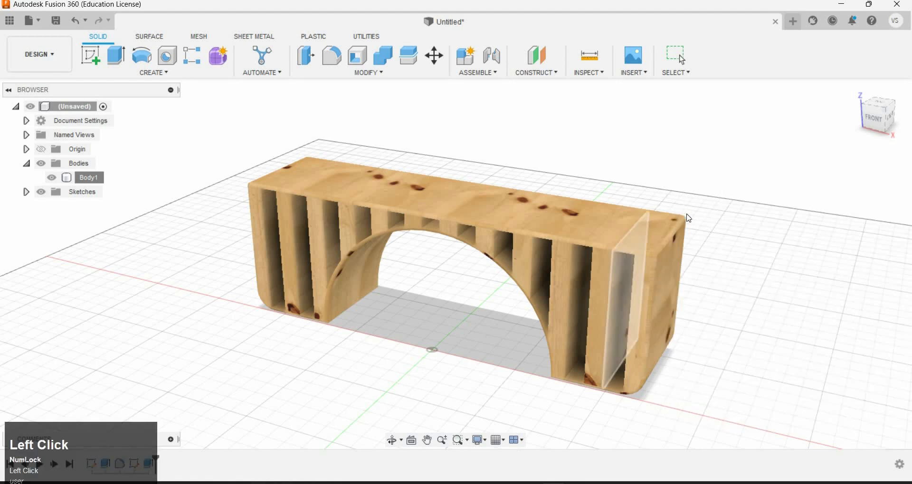
right_click(710, 280)
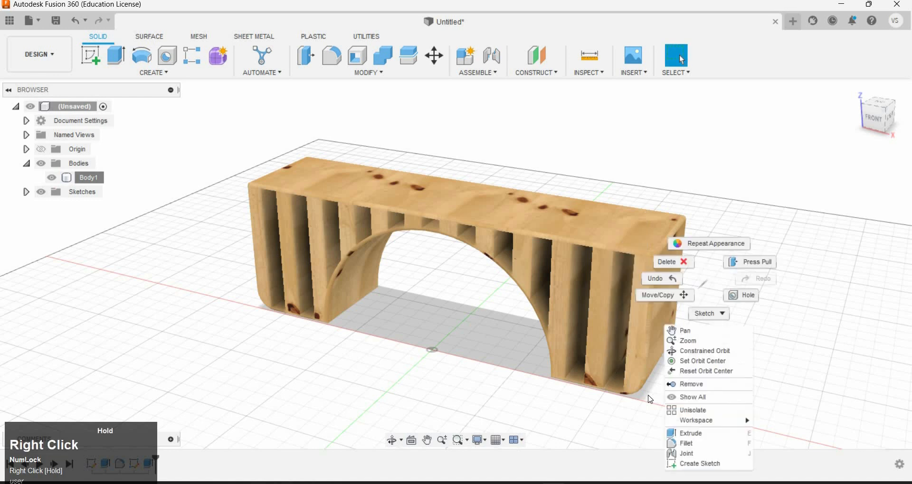